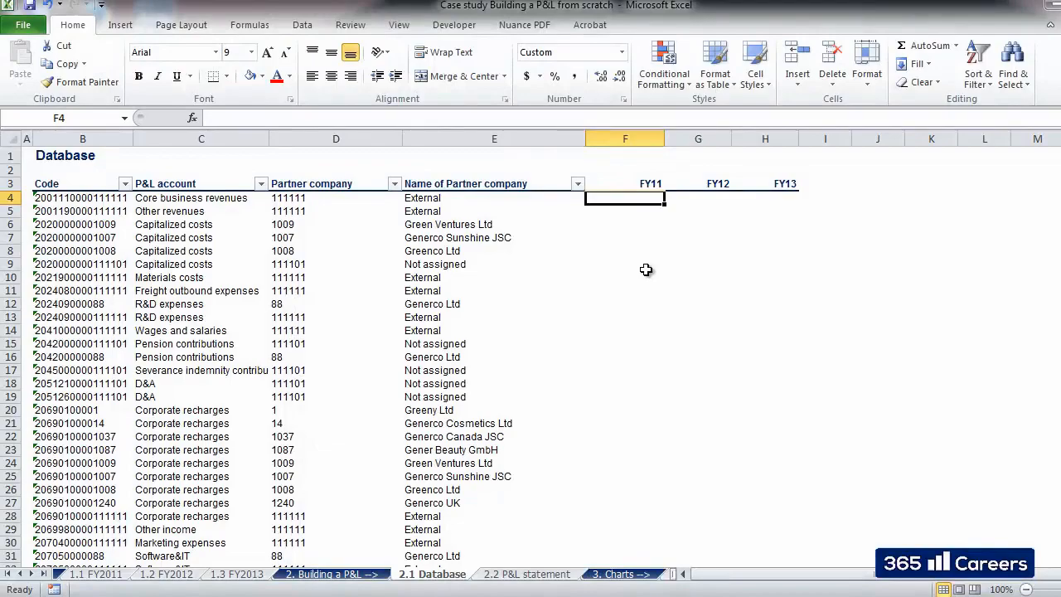
# Look over the FY11, FY12 and FY13 column headings of the Database table
pyautogui.press('Left')
pyautogui.press('Left')
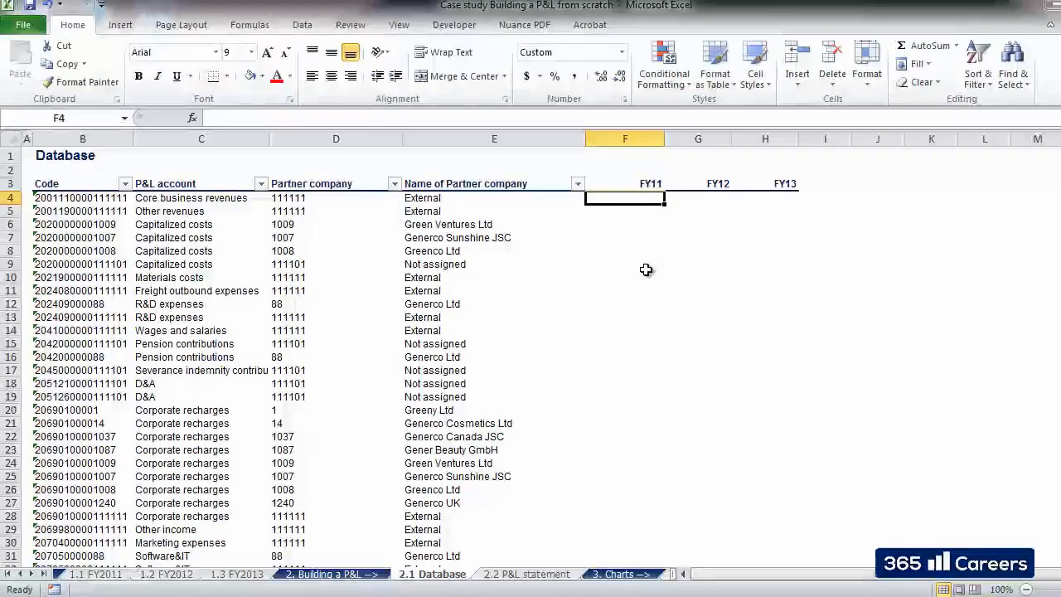
pyautogui.press('Up')
pyautogui.press('Right')
pyautogui.press('Right')
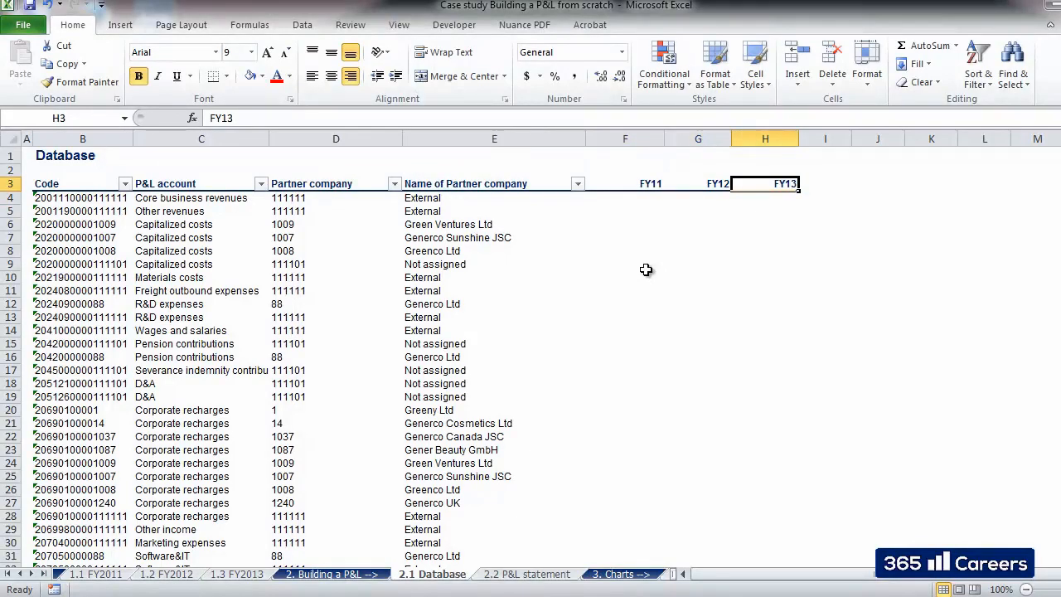
pyautogui.press('Left')
pyautogui.press('Left')
pyautogui.press('Down')
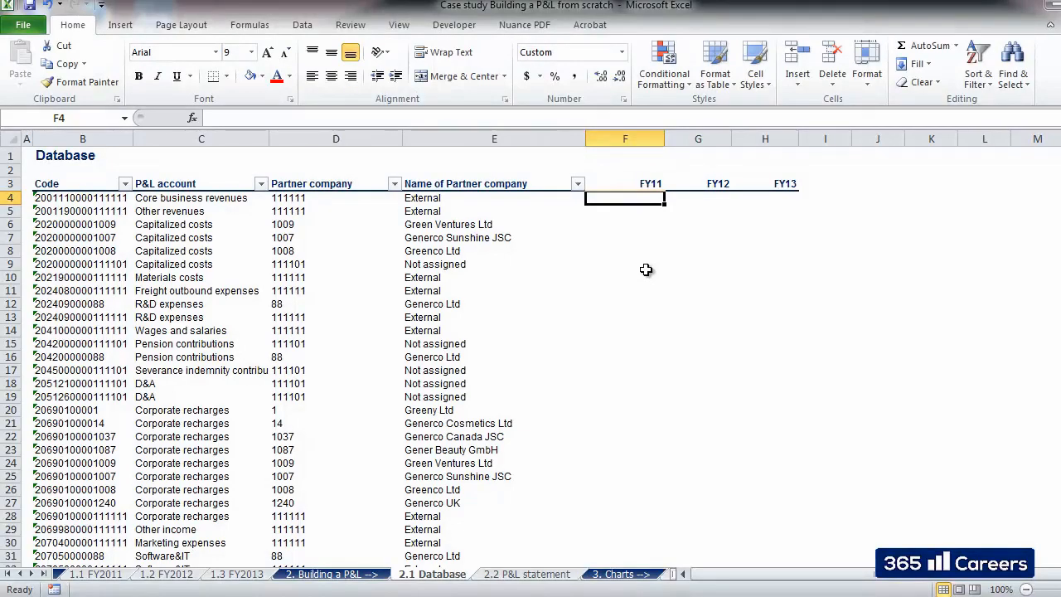
# Start a +SUMIF formula in F4 with the absolute Code column $B:$B of sheet 1.1 FY2011 as the range
pyautogui.write('+SUMIF(')
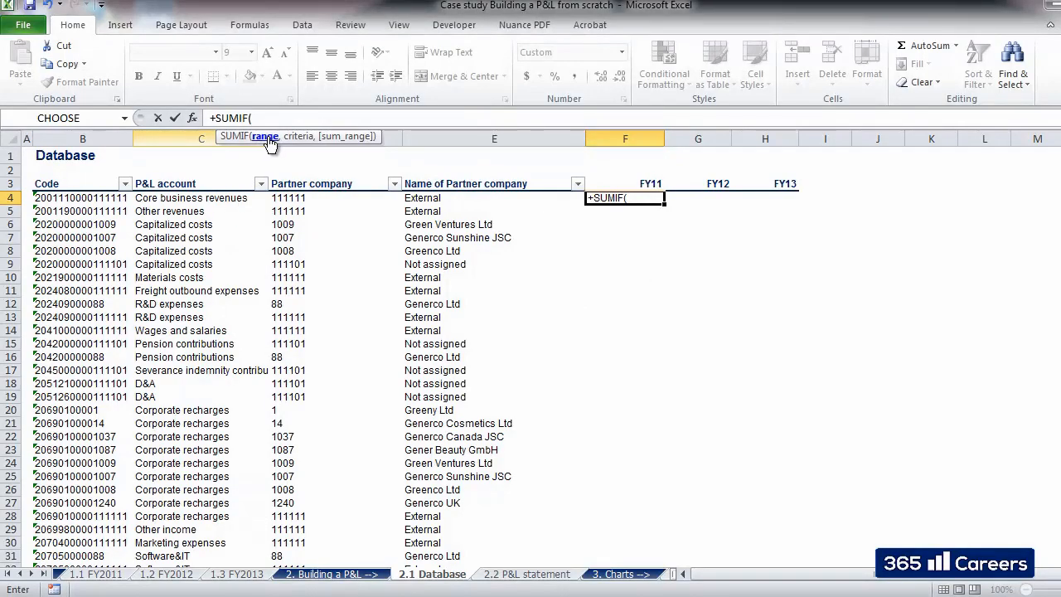
pyautogui.click(98, 571)
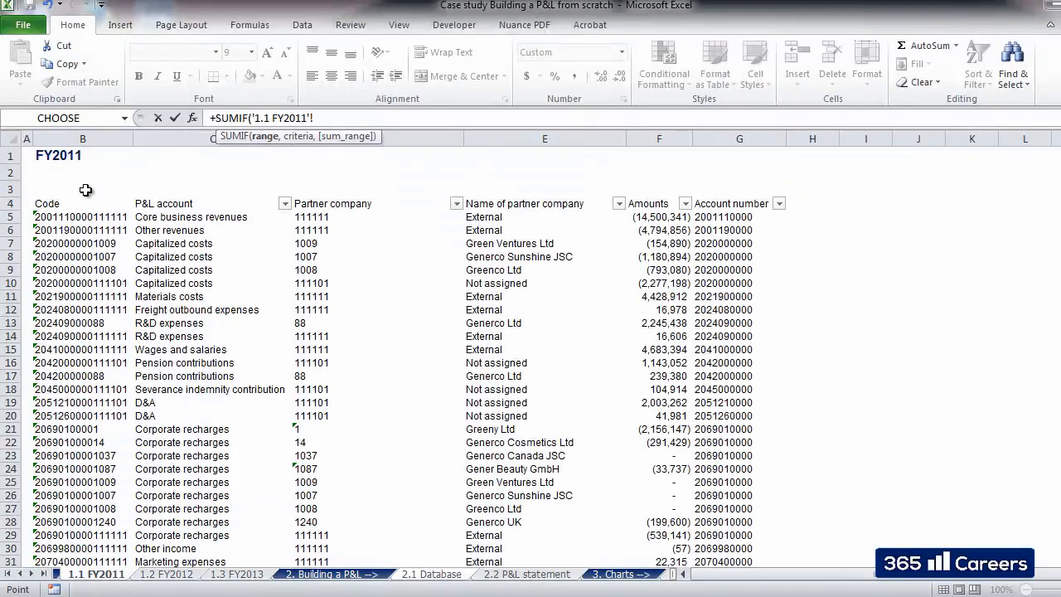
pyautogui.click(80, 136)
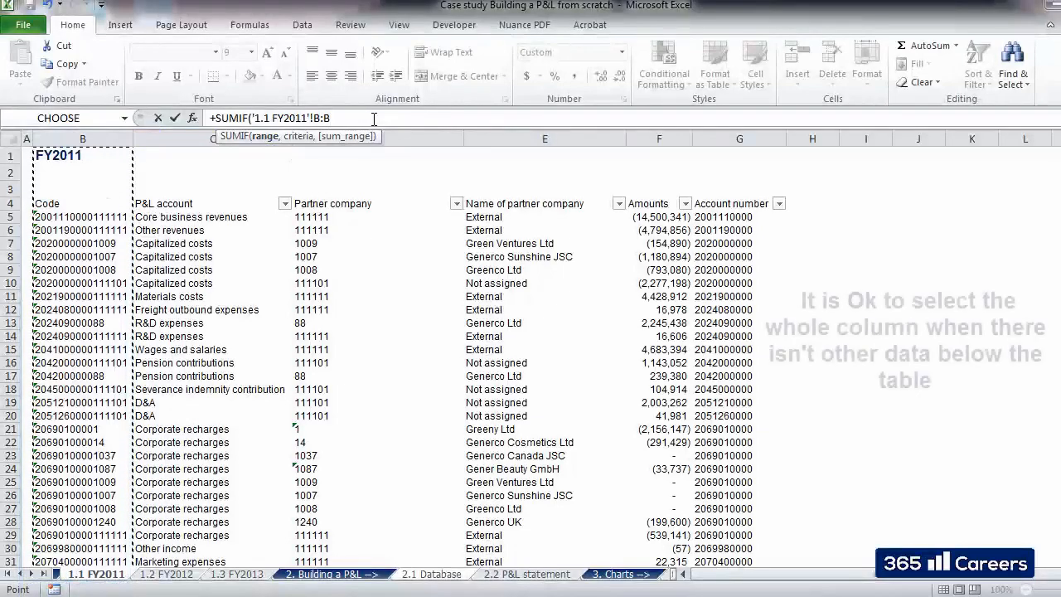
pyautogui.press('F4')
pyautogui.write(',')
pyautogui.hotkey('ctrl', 'pagedown')
pyautogui.hotkey('ctrl', 'pagedown')
pyautogui.hotkey('ctrl', 'pagedown')
pyautogui.hotkey('ctrl', 'pagedown')
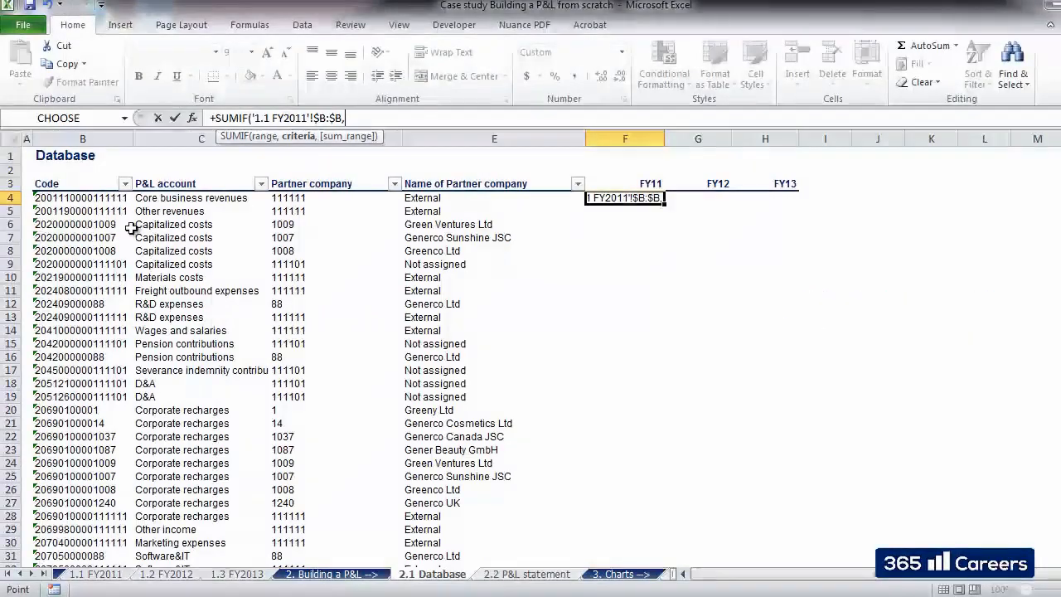
# Complete the F4 SUMIF with Database cell B4 as criteria and the absolute Amounts column $F:$F of 1.1 FY2011 as sum range
pyautogui.click(100, 197)
pyautogui.write(',')
pyautogui.hotkey('ctrl', 'pageup')
pyautogui.hotkey('ctrl', 'pageup')
pyautogui.hotkey('ctrl', 'pageup')
pyautogui.hotkey('ctrl', 'pageup')
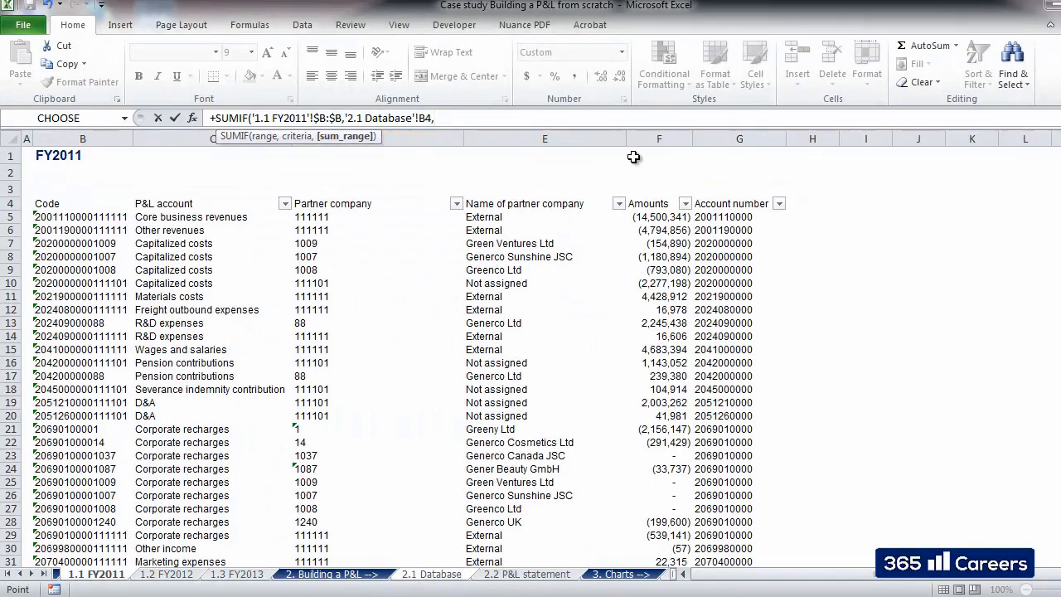
pyautogui.click(650, 137)
pyautogui.press('F4')
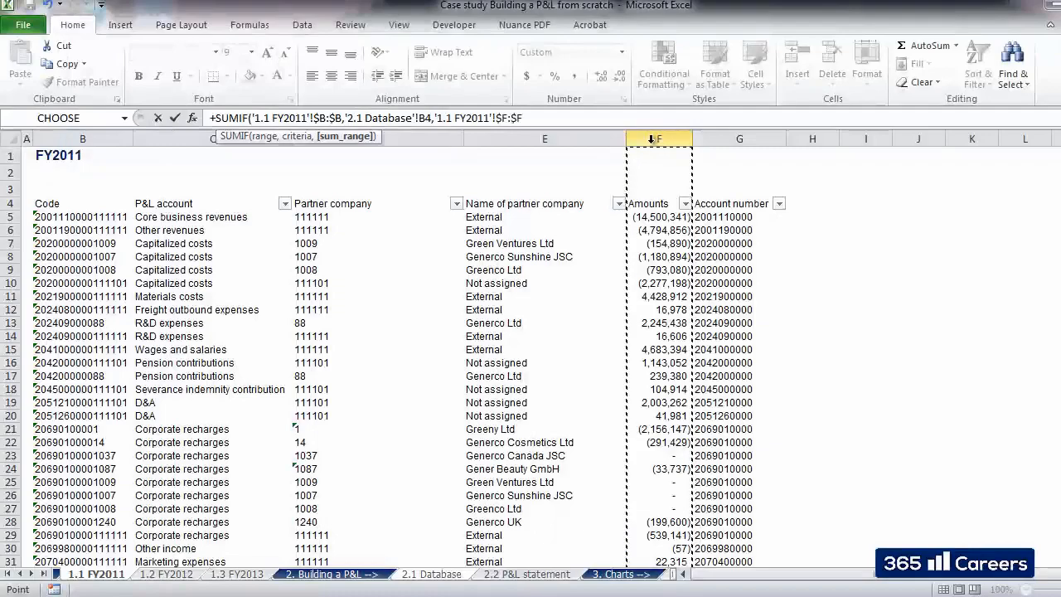
pyautogui.write(')')
pyautogui.press('Return')
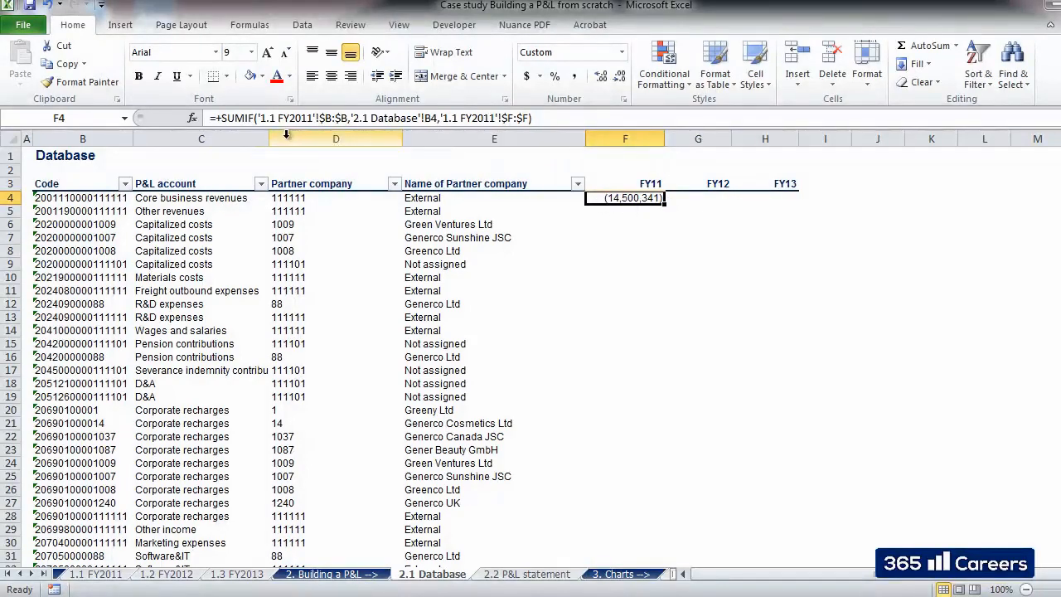
# Reverse the sign of the F4 formula by replacing the plus before SUMIF with a minus
pyautogui.click(222, 118)
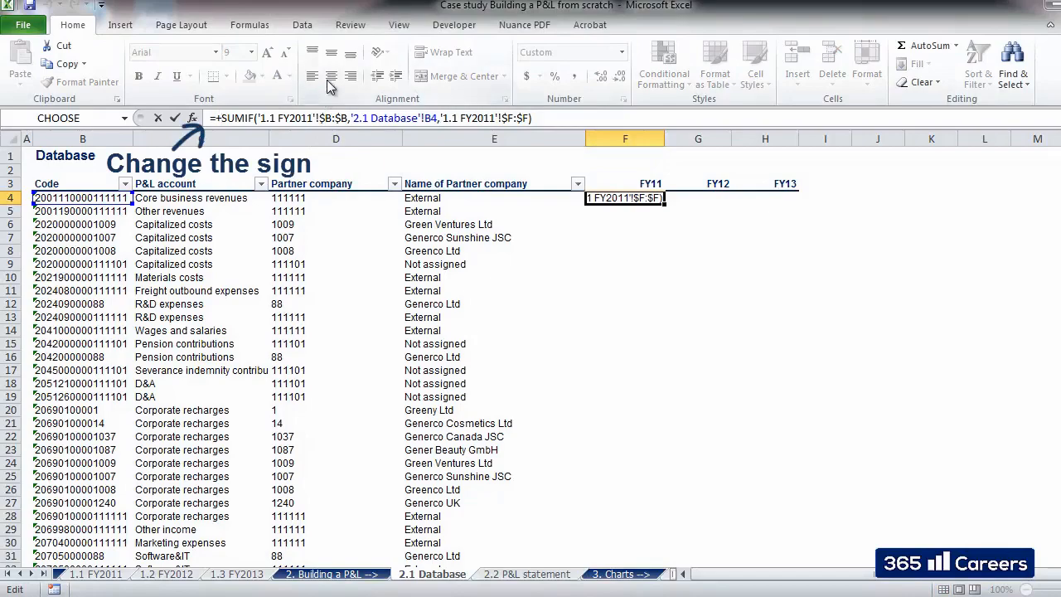
pyautogui.press('BackSpace')
pyautogui.write('-')
pyautogui.press('Return')
# Copy the FY11 formula from F4 down to F5:F107
pyautogui.press('Up')
pyautogui.press('Down')
pyautogui.hotkey('ctrl', 'shift', 'Down')
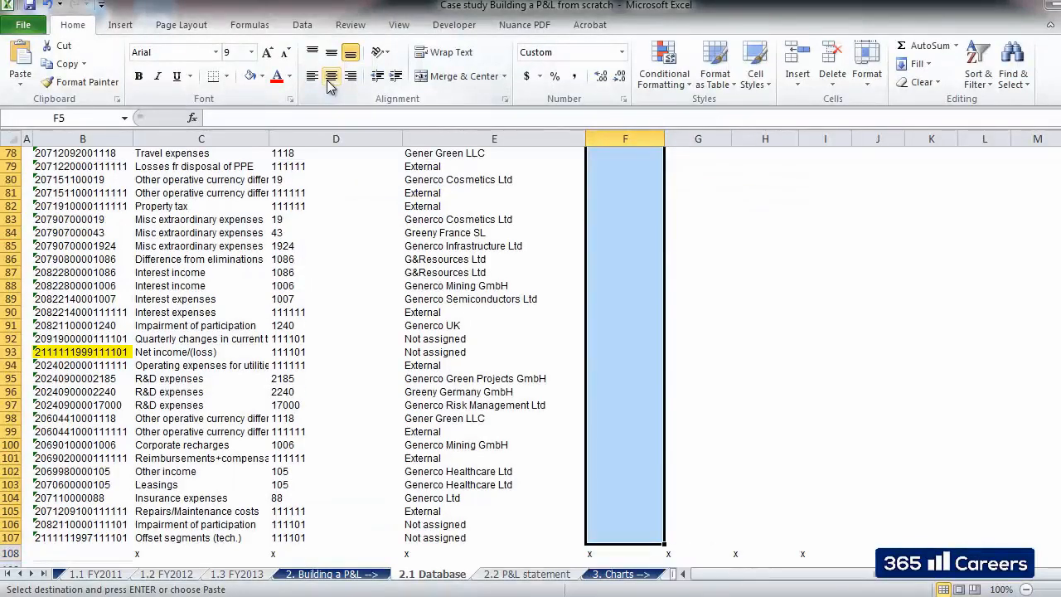
pyautogui.hotkey('ctrl', 'v')
pyautogui.press('Up')
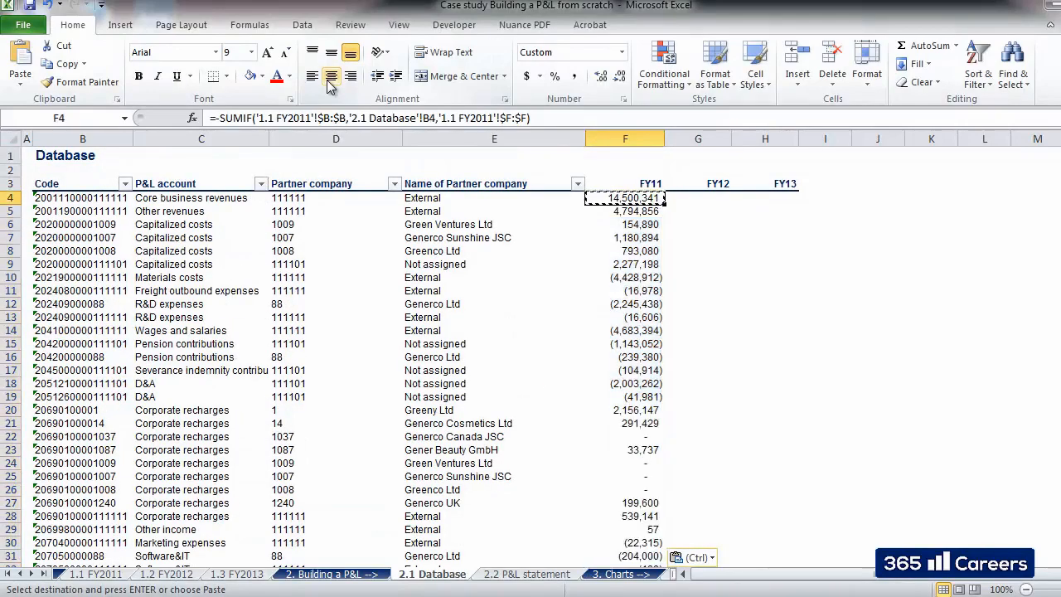
pyautogui.press('Escape')
# Start a +SUMIF formula in G4 with the absolute Code column $B:$B of sheet 1.2 FY2012 as the range
pyautogui.press('Right')
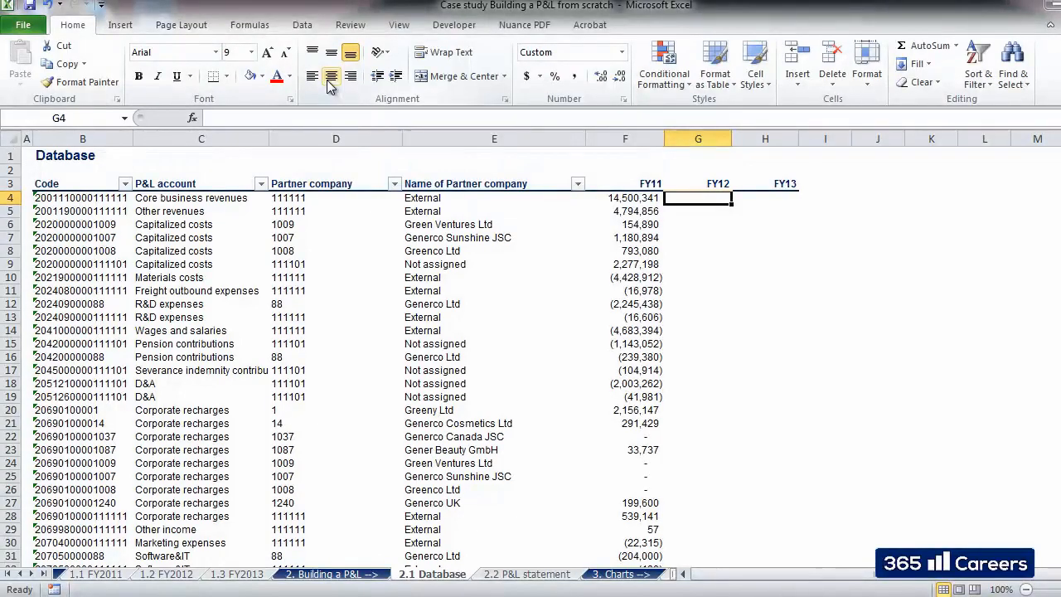
pyautogui.write('+SUMIF(')
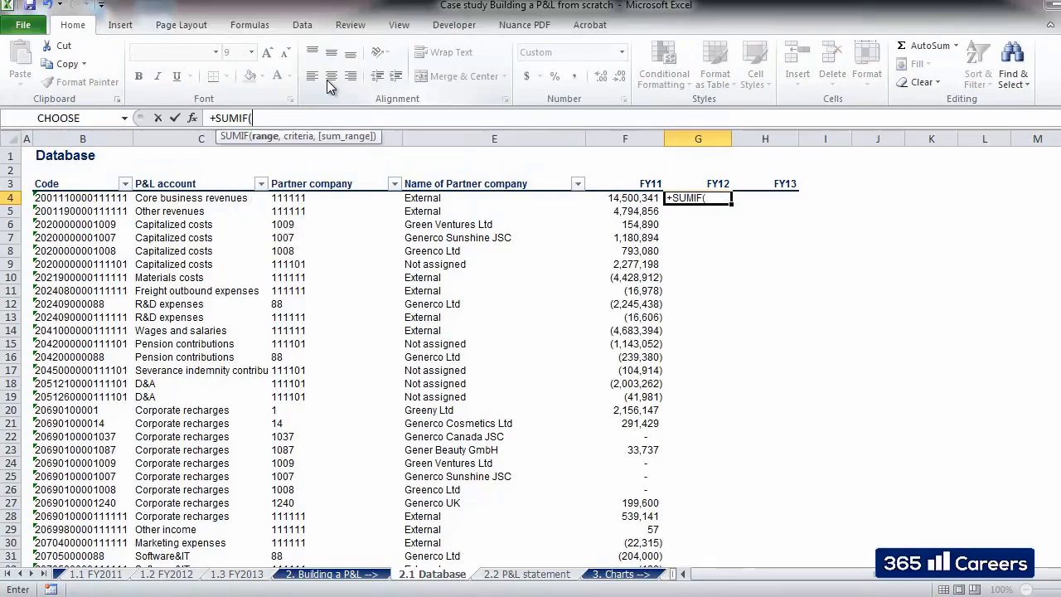
pyautogui.click(169, 574)
pyautogui.click(87, 139)
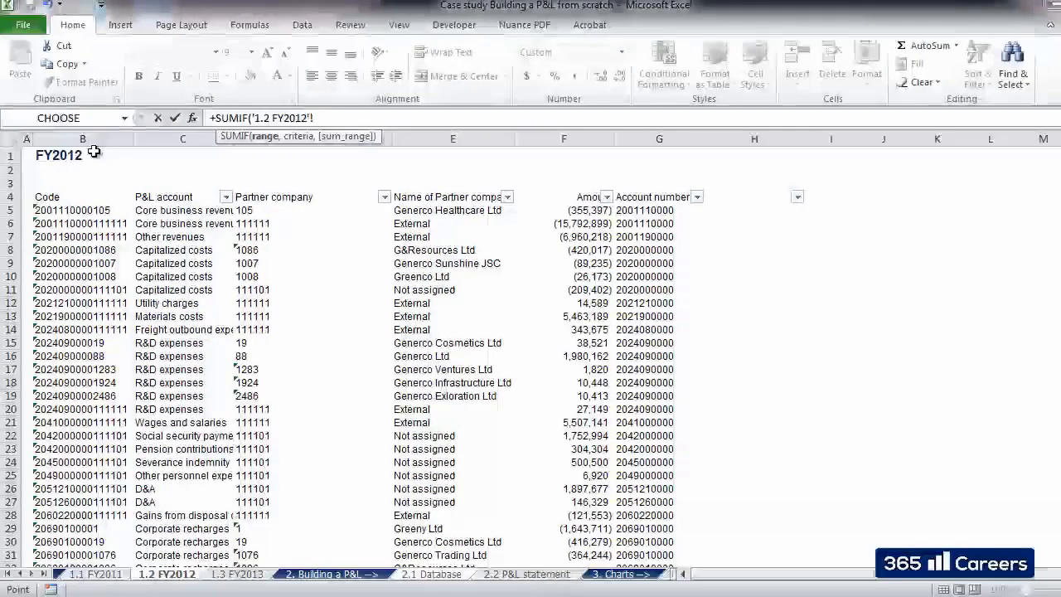
pyautogui.press('F4')
pyautogui.write(',')
pyautogui.hotkey('ctrl', 'pagedown')
pyautogui.hotkey('ctrl', 'pagedown')
pyautogui.hotkey('ctrl', 'pagedown')
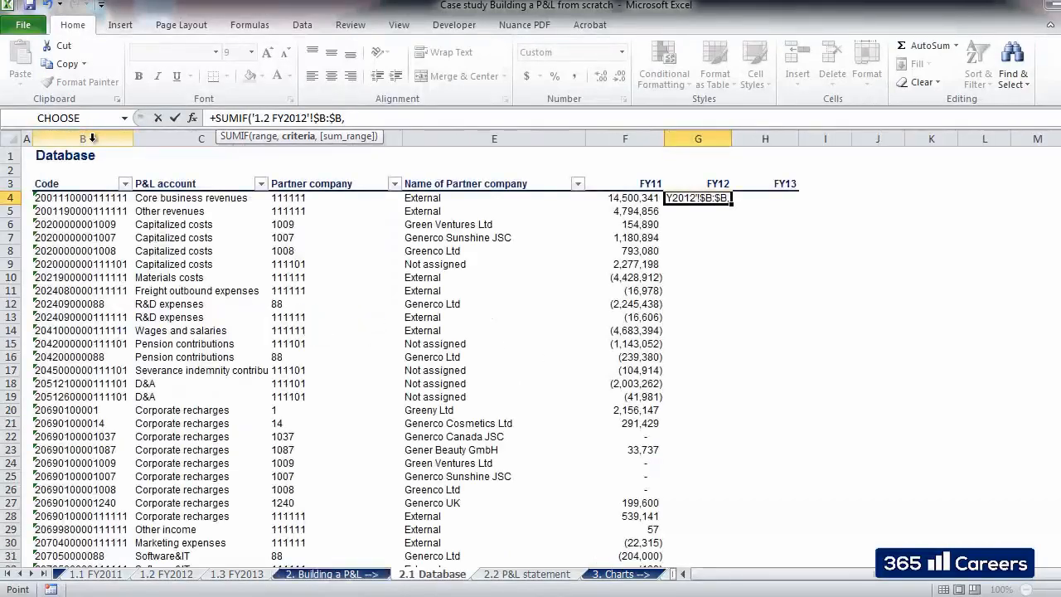
# Complete the G4 SUMIF with Database cell B4 as criteria and the absolute amounts column $F:$F of 1.2 FY2012 as sum range
pyautogui.click(123, 197)
pyautogui.write(',')
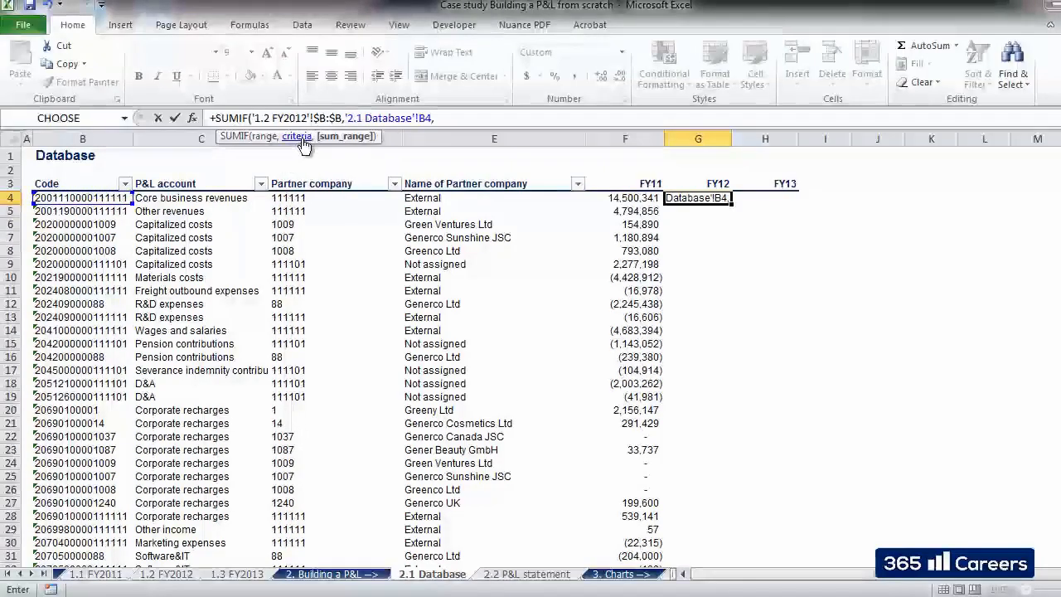
pyautogui.hotkey('ctrl', 'pageup')
pyautogui.hotkey('ctrl', 'pageup')
pyautogui.hotkey('ctrl', 'pageup')
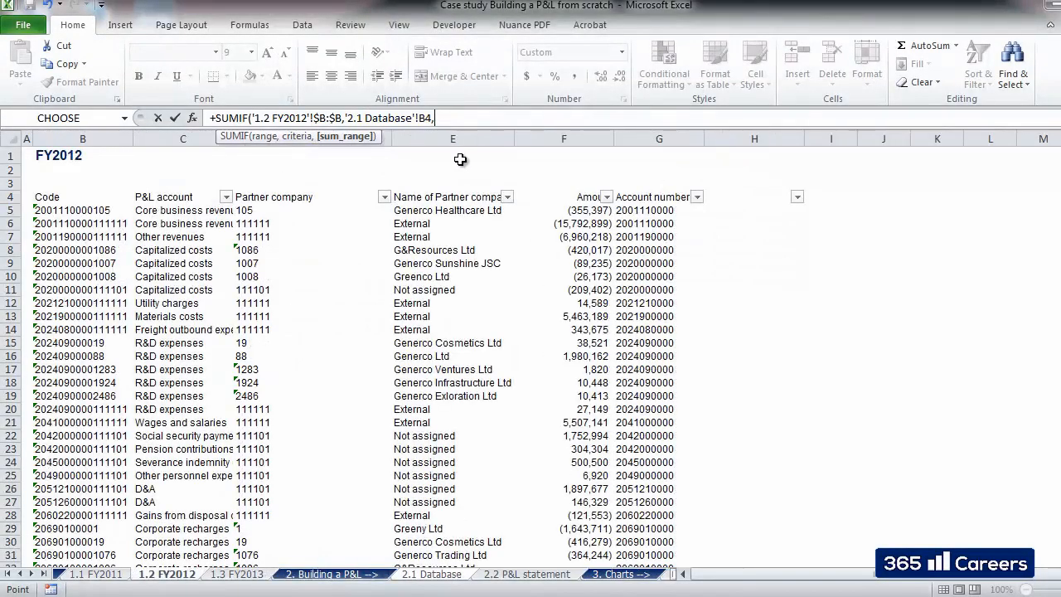
pyautogui.click(563, 137)
pyautogui.press('F4')
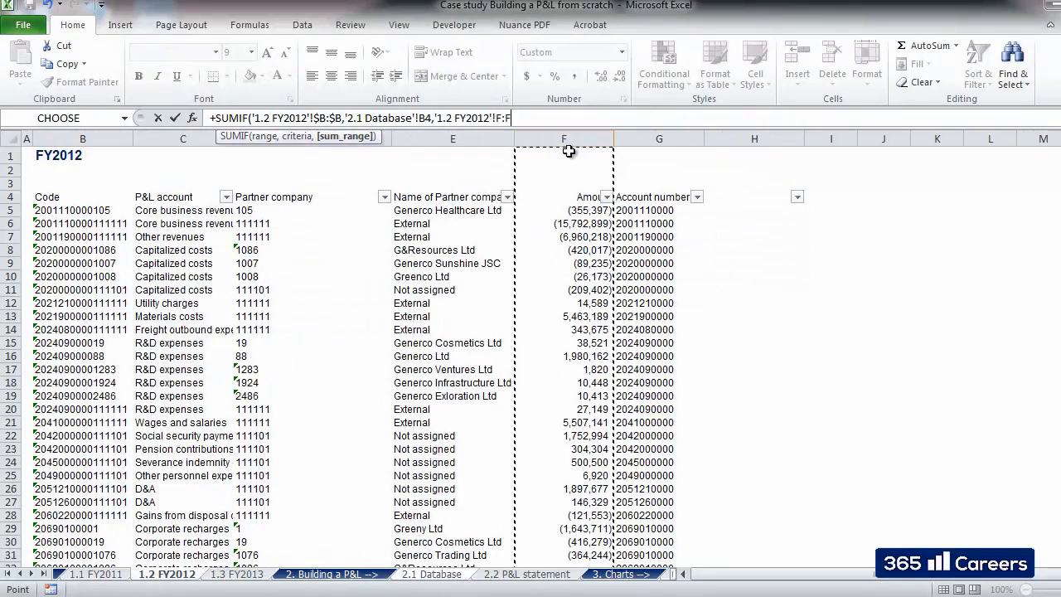
pyautogui.write(')')
pyautogui.press('Return')
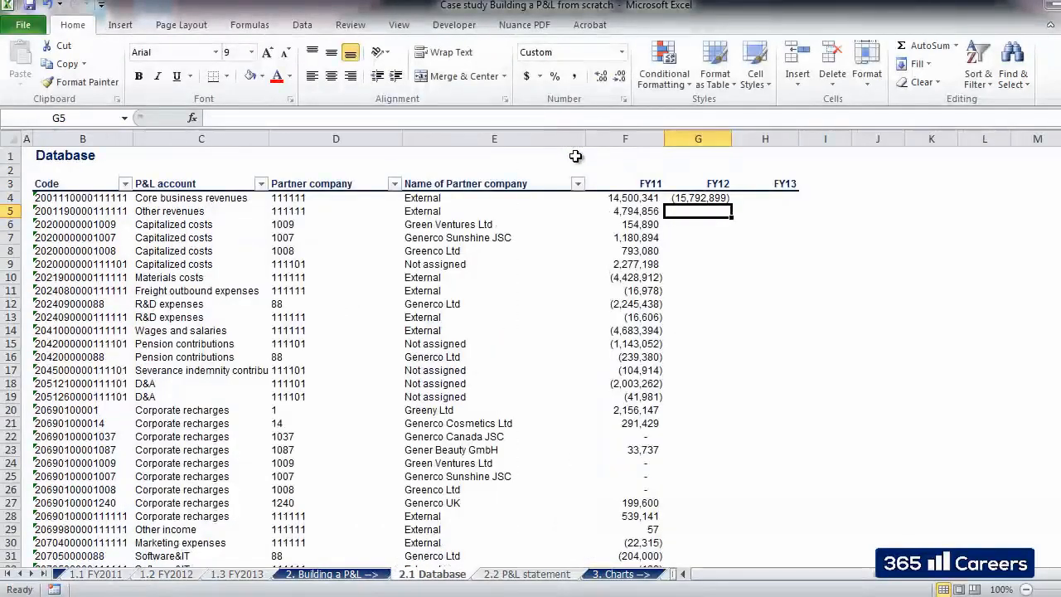
# Reverse the sign of the G4 formula by replacing the plus before SUMIF with a minus
pyautogui.press('Up')
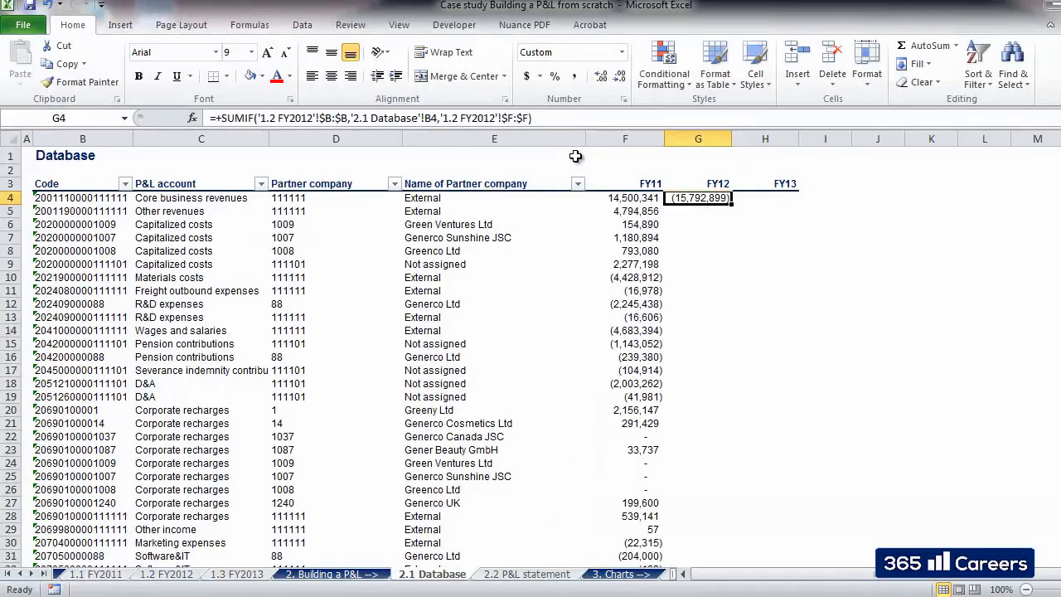
pyautogui.press('F2')
pyautogui.press('Home')
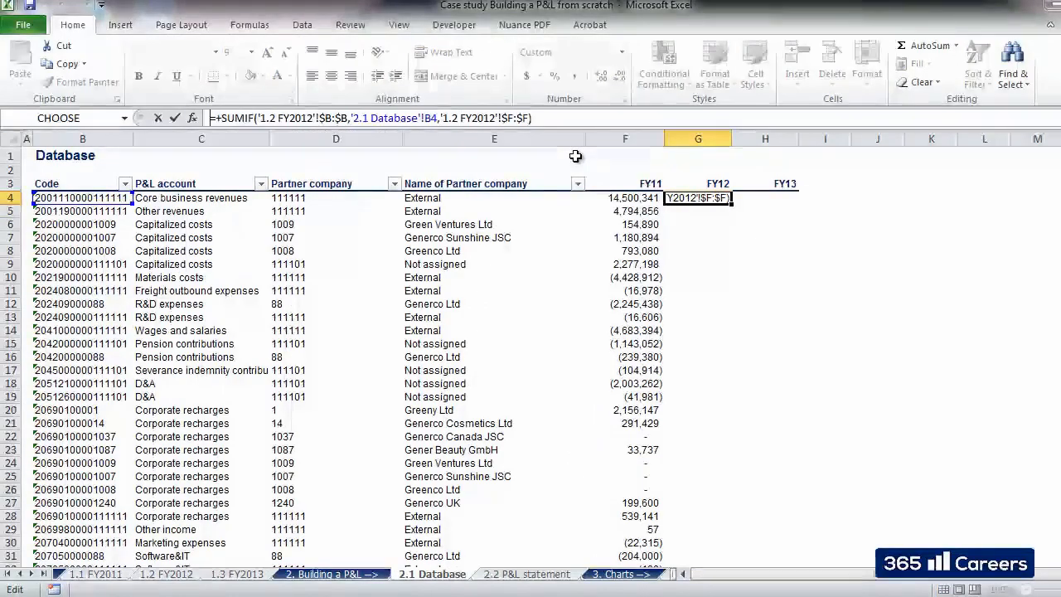
pyautogui.press('BackSpace')
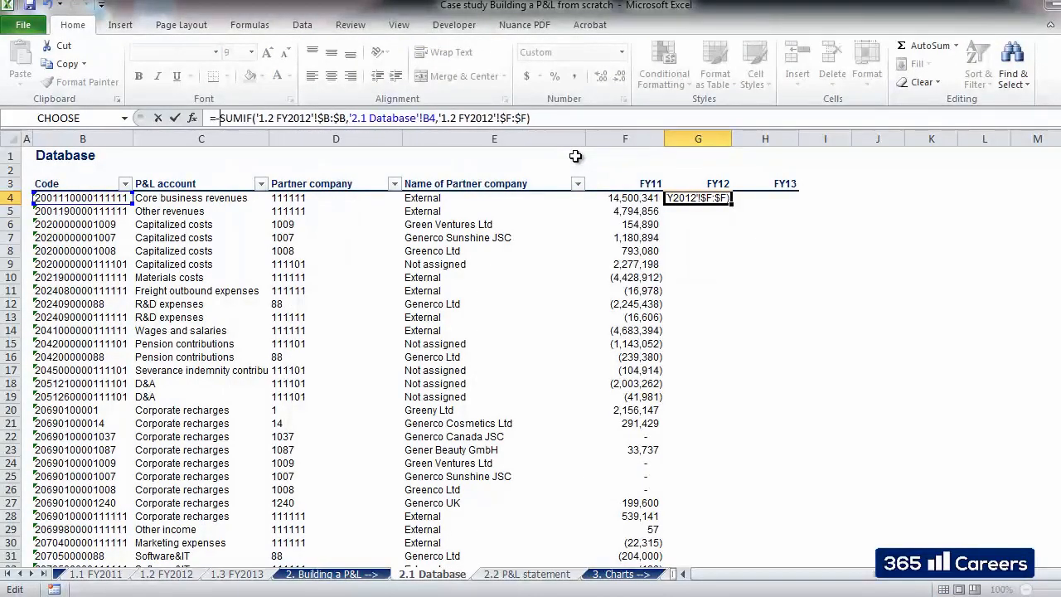
pyautogui.write('-')
pyautogui.press('Return')
# Copy the FY12 formula from G4 down to the table's last data row, 107
pyautogui.press('Up')
pyautogui.hotkey('ctrl', 'c')
pyautogui.press('Down')
pyautogui.hotkey('ctrl', 'shift', 'Down')
pyautogui.hotkey('shift', 'Up')
pyautogui.hotkey('ctrl', 'v')
pyautogui.press('Right')
pyautogui.press('Up')
pyautogui.press('Escape')
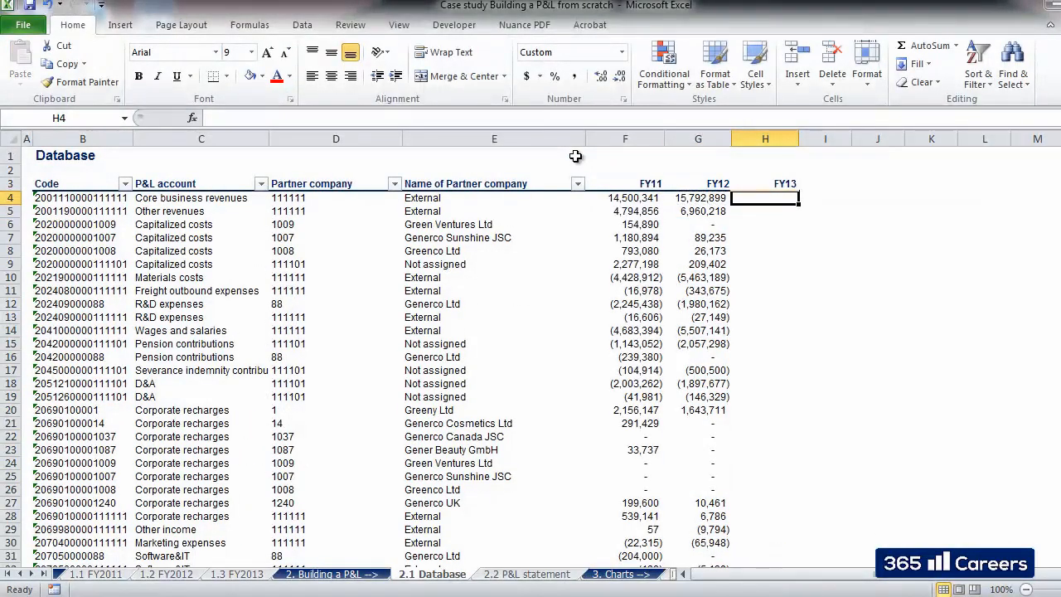
# Start a +SUMIF formula in H4 with the absolute Code column $B:$B of sheet 1.3 FY2013 as the range
pyautogui.write('+SUMIF(')
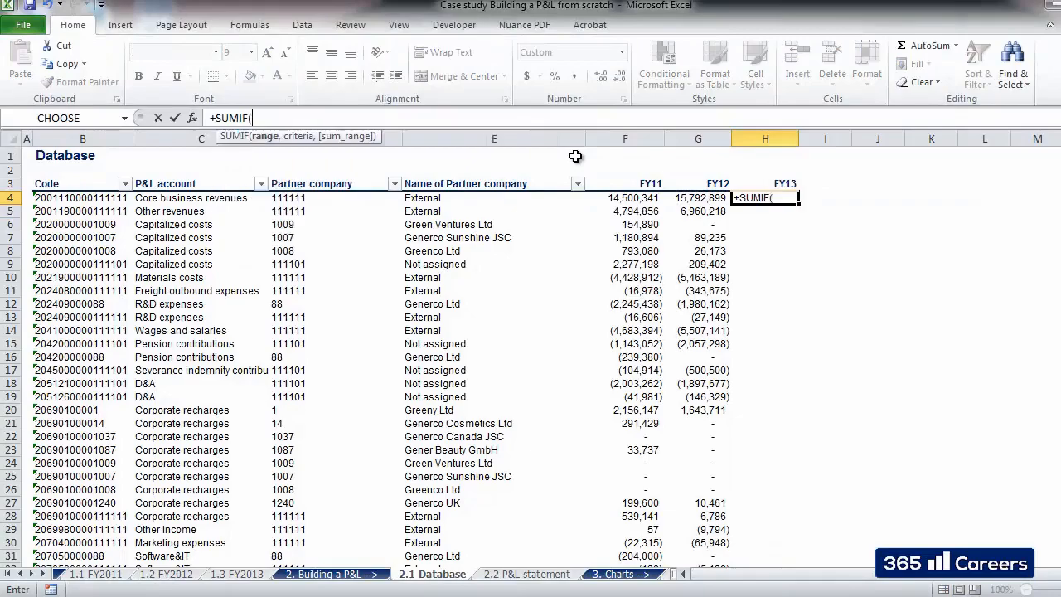
pyautogui.hotkey('ctrl', 'pageup')
pyautogui.hotkey('ctrl', 'pageup')
pyautogui.click(83, 138)
pyautogui.press('F4')
pyautogui.write(',')
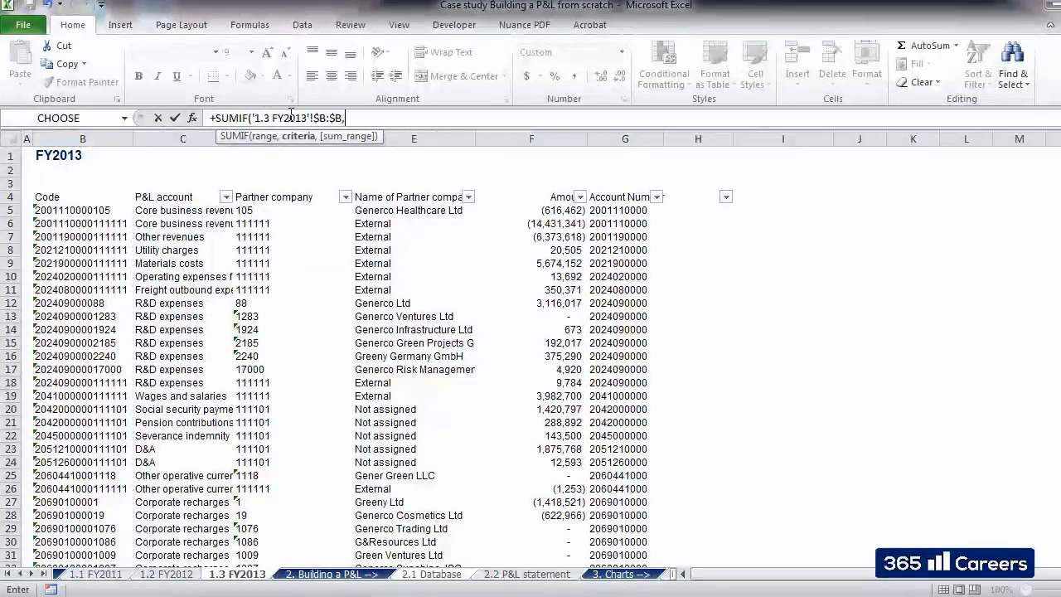
# Complete the H4 SUMIF with Database cell B4 as criteria and the absolute amounts column $F:$F of 1.3 FY2013 as sum range
pyautogui.hotkey('ctrl', 'pagedown')
pyautogui.hotkey('ctrl', 'pagedown')
pyautogui.click(69, 197)
pyautogui.write(',')
pyautogui.hotkey('ctrl', 'pageup')
pyautogui.hotkey('ctrl', 'pageup')
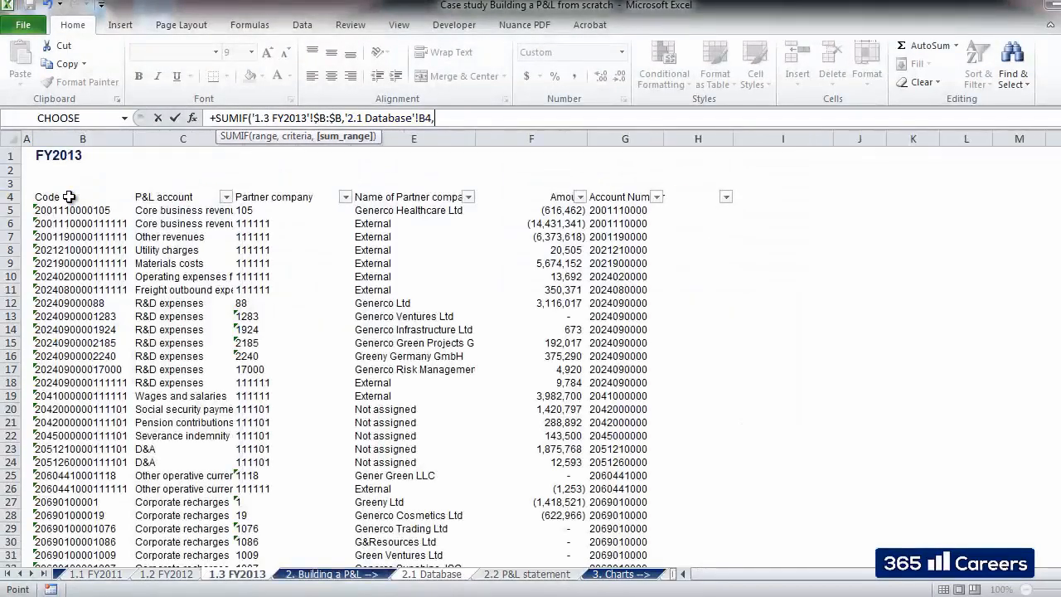
pyautogui.click(517, 134)
pyautogui.press('F4')
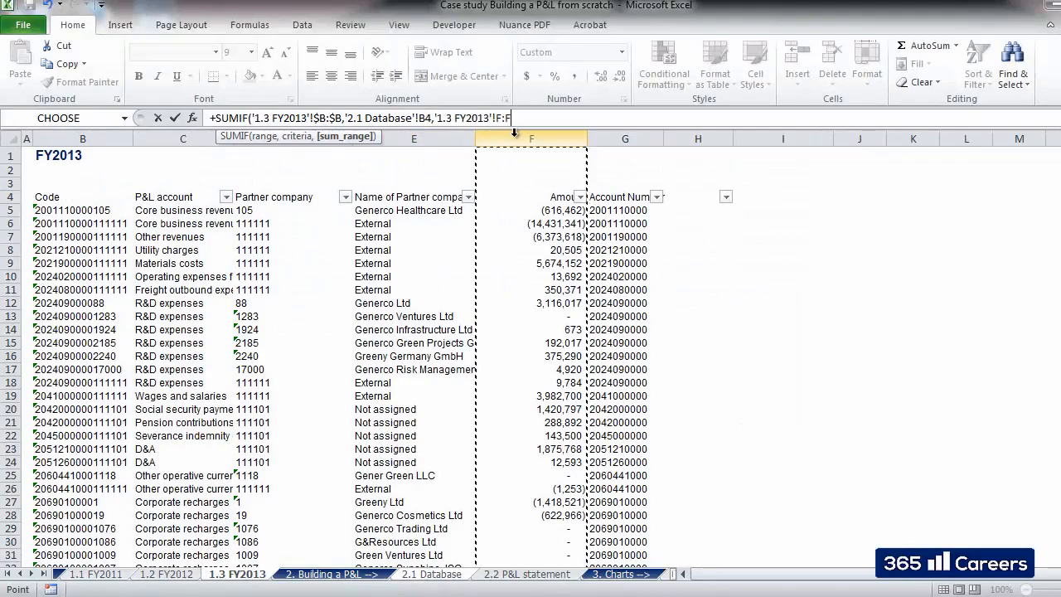
pyautogui.press('Return')
# Reverse the sign of the H4 formula by replacing the plus before SUMIF with a minus
pyautogui.press('F2')
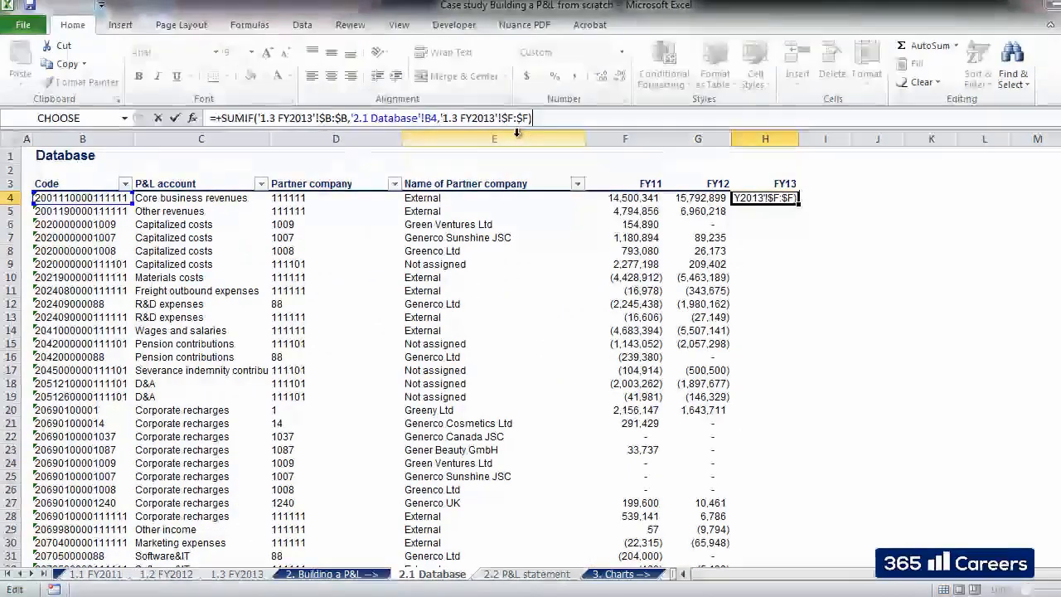
pyautogui.press('Home')
pyautogui.press('Right')
pyautogui.press('Delete')
pyautogui.write('-')
pyautogui.hotkey('ctrl', 'Return')
# Copy the FY13 formula from H4 down to H5:H107
pyautogui.hotkey('ctrl', 'c')
pyautogui.press('Down')
pyautogui.hotkey('ctrl', 'shift', 'Down')
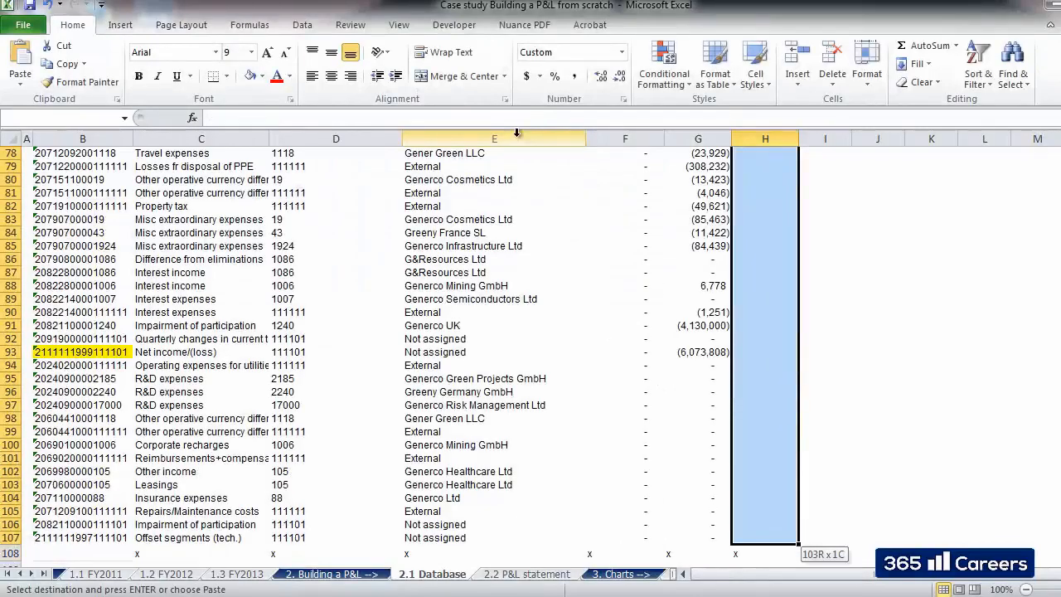
pyautogui.press('Return')
# Review the filled year columns, examining the FY11 formulas and amounts down to the end of the Database table
pyautogui.press('Up')
pyautogui.press('Left')
pyautogui.press('Left')
pyautogui.press('Right')
pyautogui.press('Right')
pyautogui.press('Down')
pyautogui.press('Down')
pyautogui.press('Down')
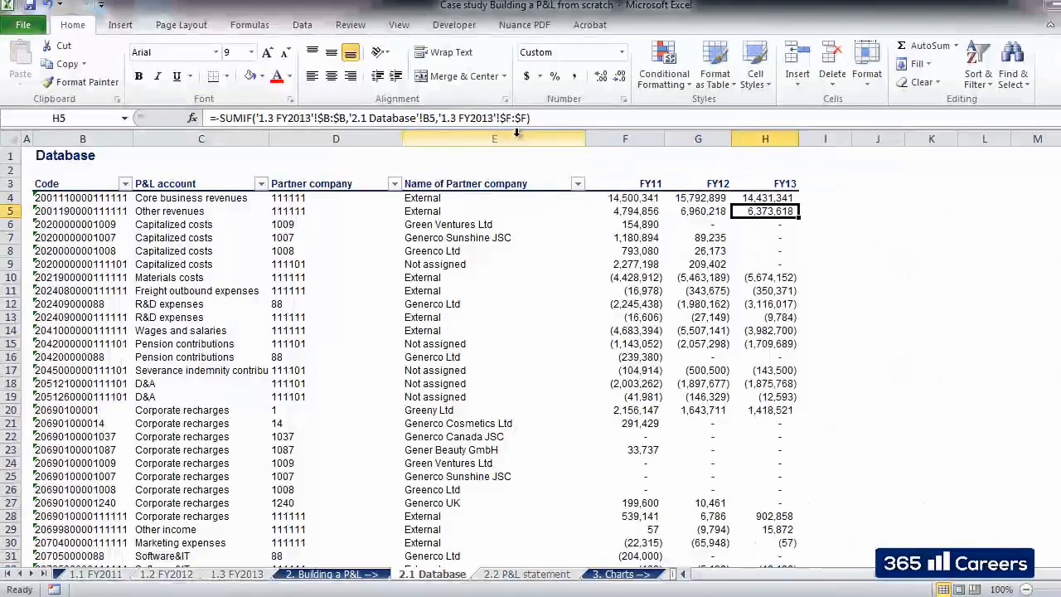
pyautogui.press('Left')
pyautogui.press('Left')
pyautogui.press('Down')
pyautogui.press('Down')
pyautogui.press('Down')
pyautogui.press('Down')
pyautogui.press('Down')
pyautogui.press('Down')
pyautogui.press('Down')
pyautogui.press('Down')
pyautogui.press('Down')
pyautogui.press('Down')
pyautogui.press('Down')
pyautogui.press('Down')
pyautogui.press('Down')
pyautogui.press('Down')
pyautogui.press('Down')
pyautogui.press('Down')
pyautogui.press('Down')
pyautogui.press('Down')
pyautogui.press('Down')
pyautogui.press('Down')
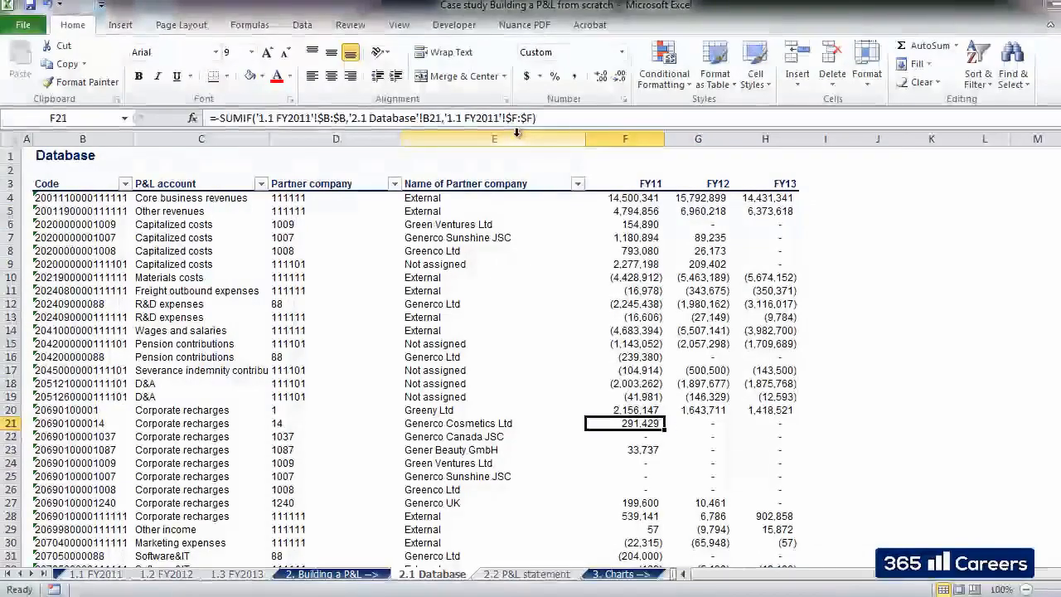
pyautogui.press('Down')
pyautogui.press('Down')
pyautogui.press('Down')
pyautogui.press('Down')
pyautogui.press('Down')
pyautogui.press('Down')
pyautogui.press('Down')
pyautogui.press('Down')
pyautogui.press('Down')
pyautogui.press('Down')
pyautogui.press('Down')
pyautogui.press('Down')
pyautogui.press('Down')
pyautogui.press('Down')
pyautogui.press('Down')
pyautogui.press('Down')
pyautogui.press('Down')
pyautogui.press('Down')
pyautogui.press('Down')
pyautogui.press('Down')
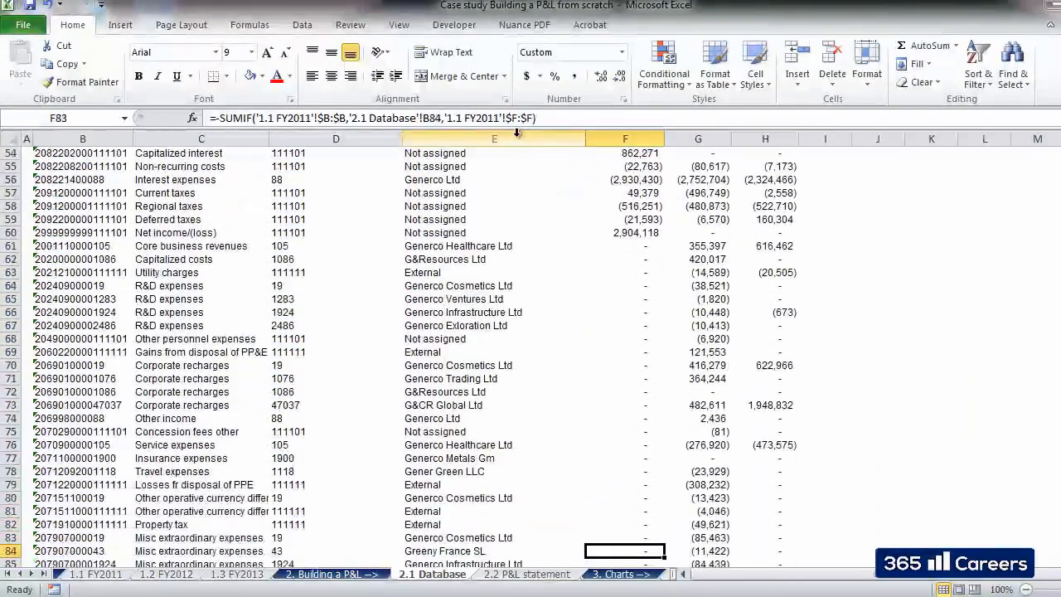
pyautogui.press('Down')
pyautogui.press('Down')
pyautogui.press('Down')
pyautogui.press('Down')
pyautogui.press('Down')
pyautogui.press('Down')
pyautogui.press('Down')
pyautogui.press('Down')
pyautogui.press('Down')
pyautogui.press('Down')
pyautogui.press('Down')
pyautogui.press('Down')
pyautogui.press('Down')
pyautogui.press('Down')
pyautogui.press('Down')
pyautogui.press('Down')
pyautogui.press('Down')
pyautogui.press('Down')
pyautogui.press('Down')
pyautogui.press('Down')
pyautogui.hotkey('ctrl', 'Up')
pyautogui.hotkey('ctrl', 'Up')
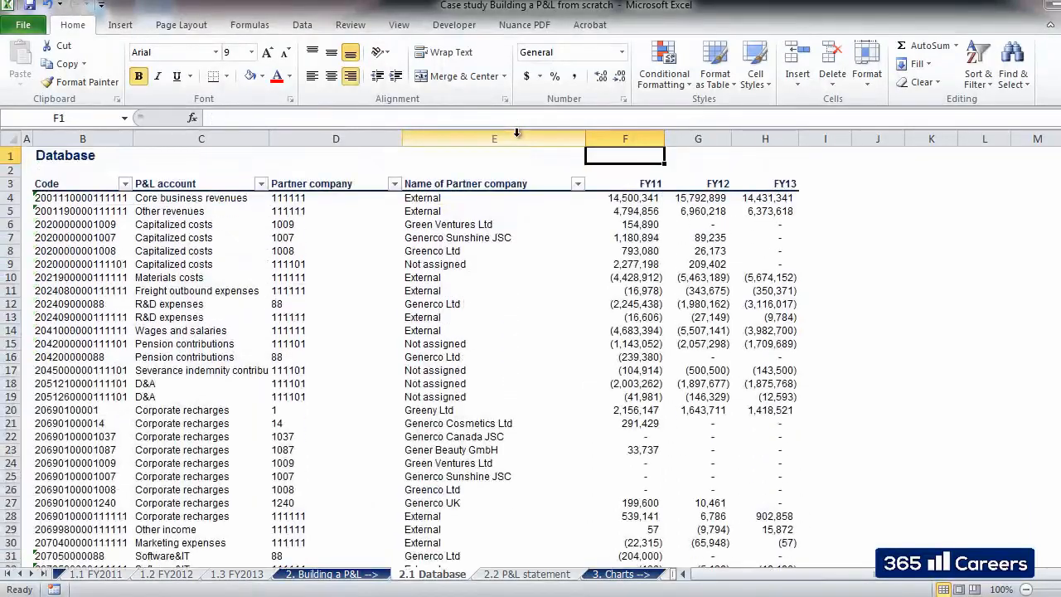
# Filter the P&L account column of the Database table for "net income"
pyautogui.press('Left')
pyautogui.press('Left')
pyautogui.press('Left')
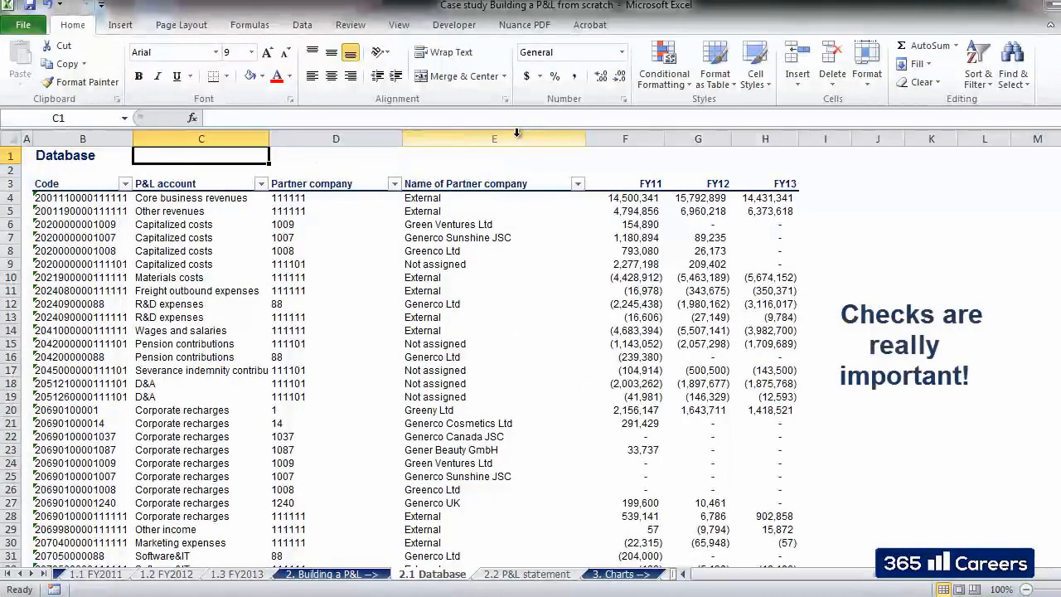
pyautogui.click(262, 184)
pyautogui.click(152, 316)
pyautogui.write('net income')
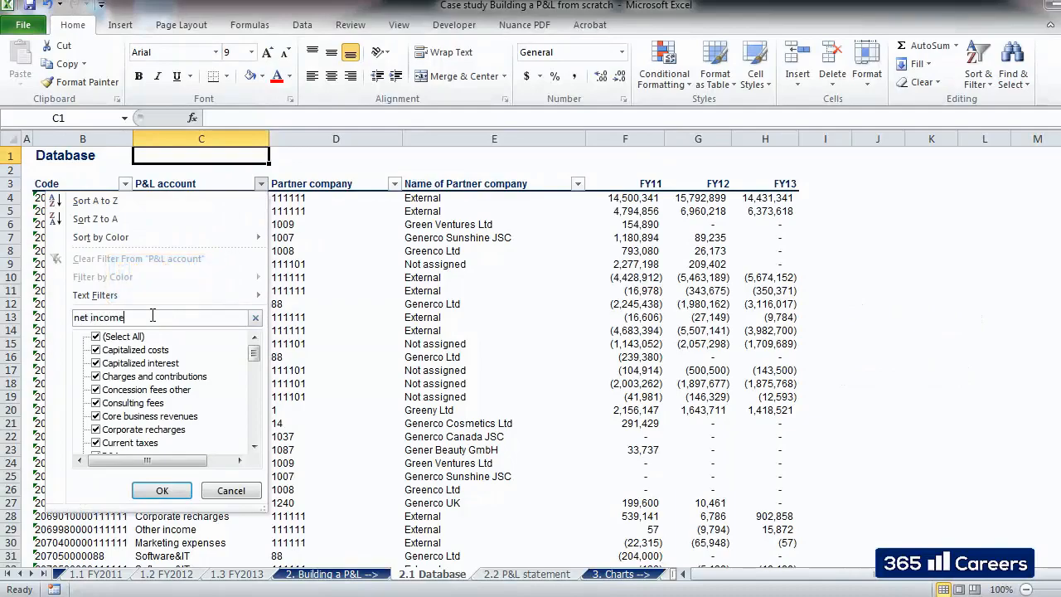
pyautogui.press('Return')
pyautogui.click(209, 343)
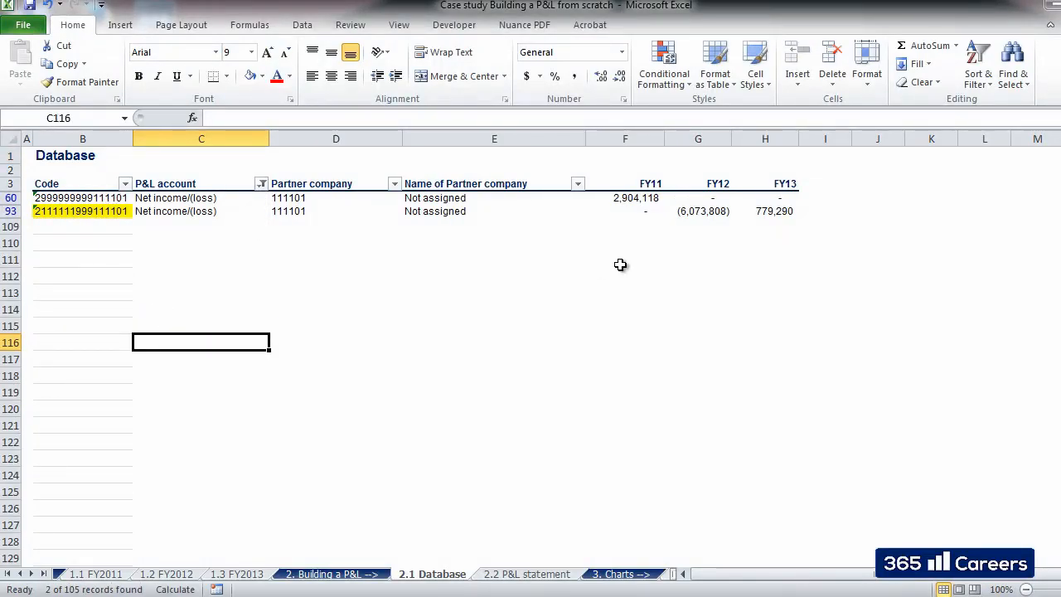
# Flip the sign of the FY11 net income formula in F60 by removing the minus before SUMIF
pyautogui.click(618, 200)
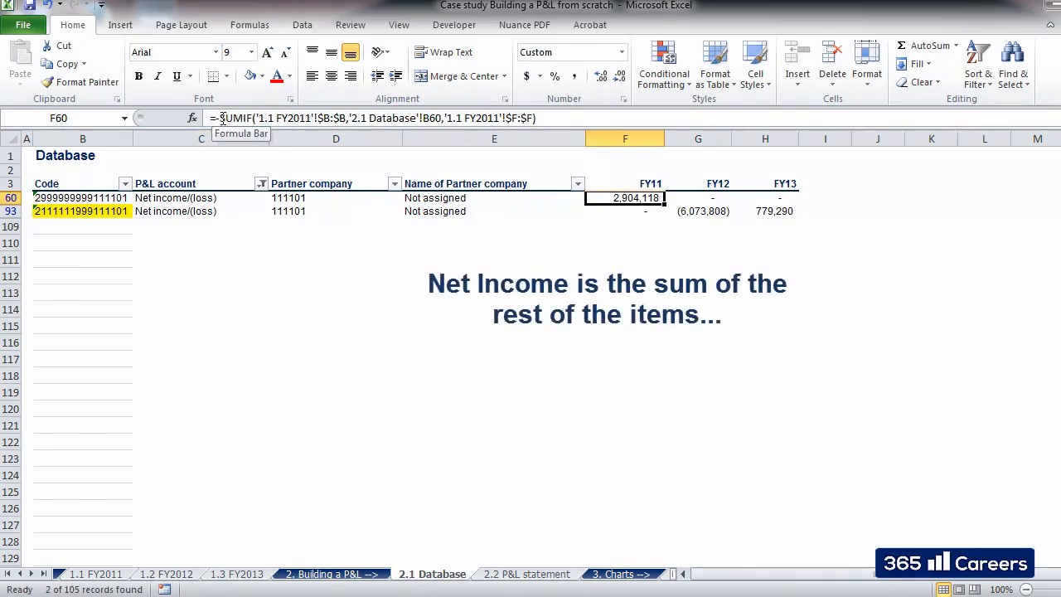
pyautogui.press('F2')
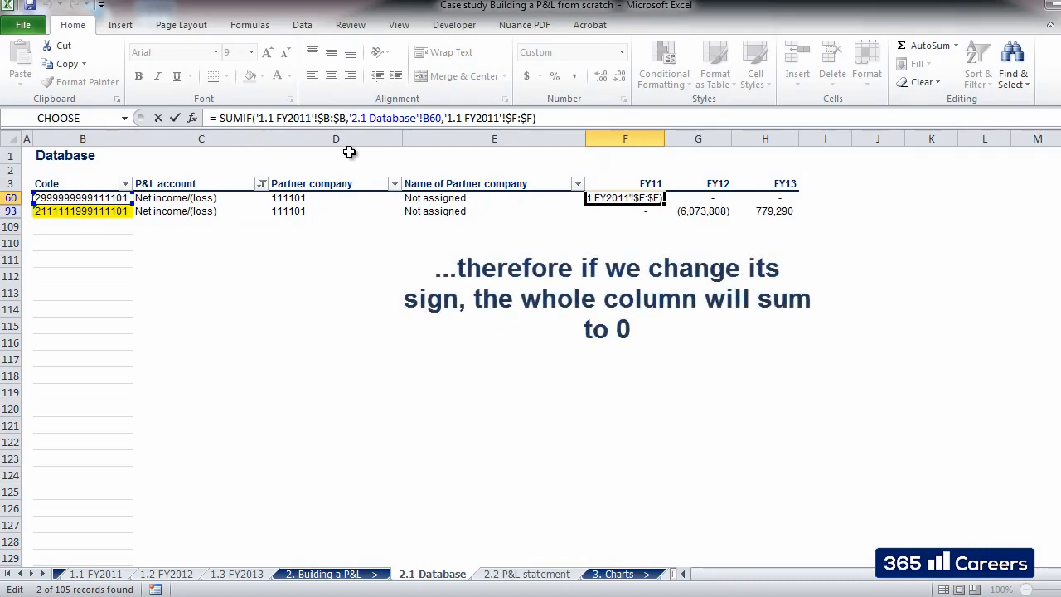
pyautogui.write('-')
pyautogui.press('Escape')
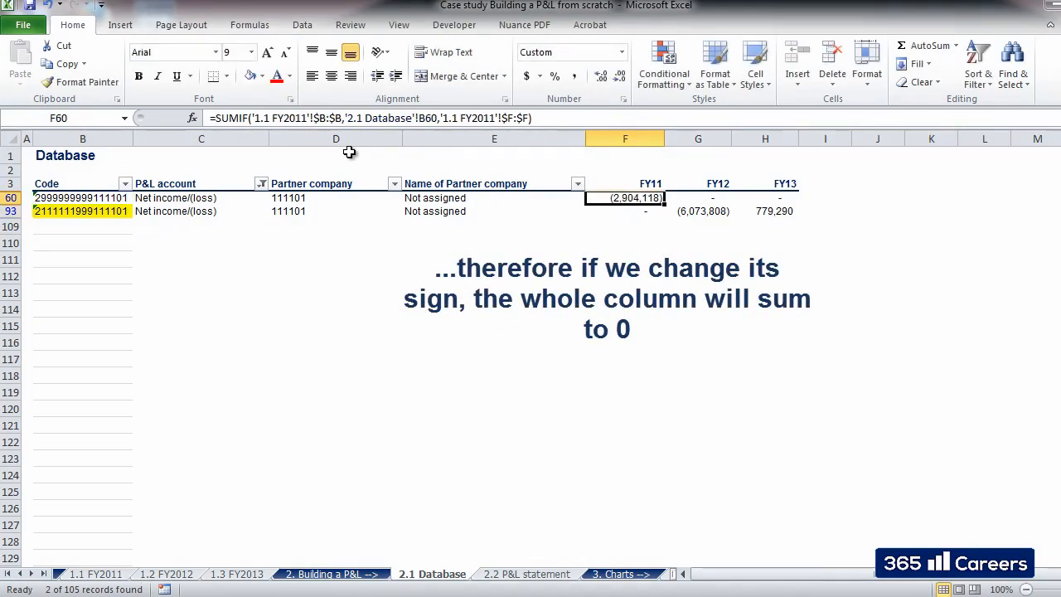
# Remove the minus before SUMIF in the row 60 net income formulas for FY12 and FY13, cells G60 and H60
pyautogui.press('Right')
pyautogui.press('F2')
pyautogui.write('-')
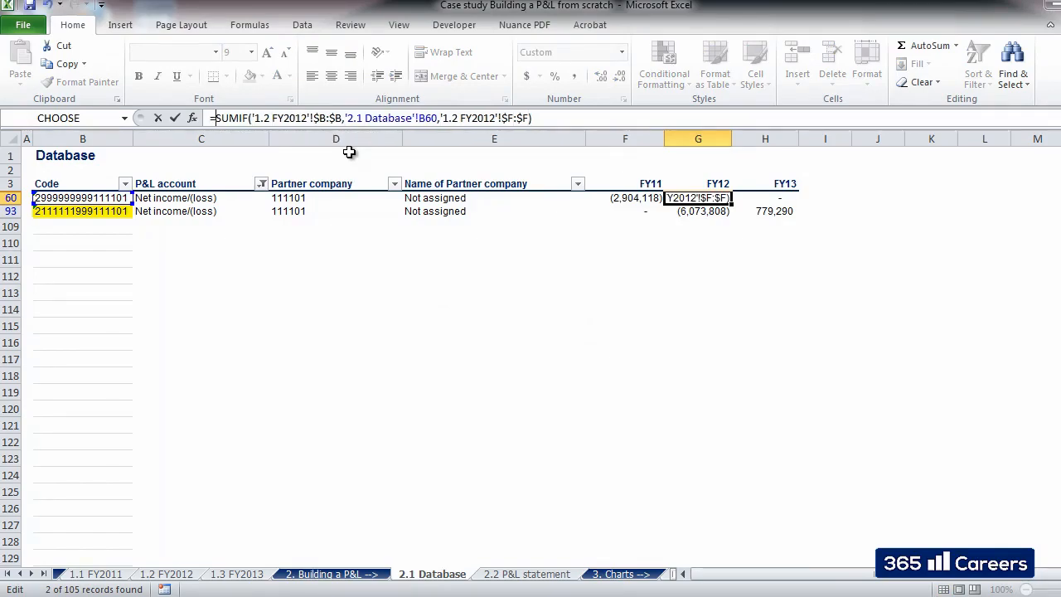
pyautogui.press('Return')
pyautogui.press('Up')
pyautogui.press('Right')
pyautogui.press('F2')
pyautogui.write('-')
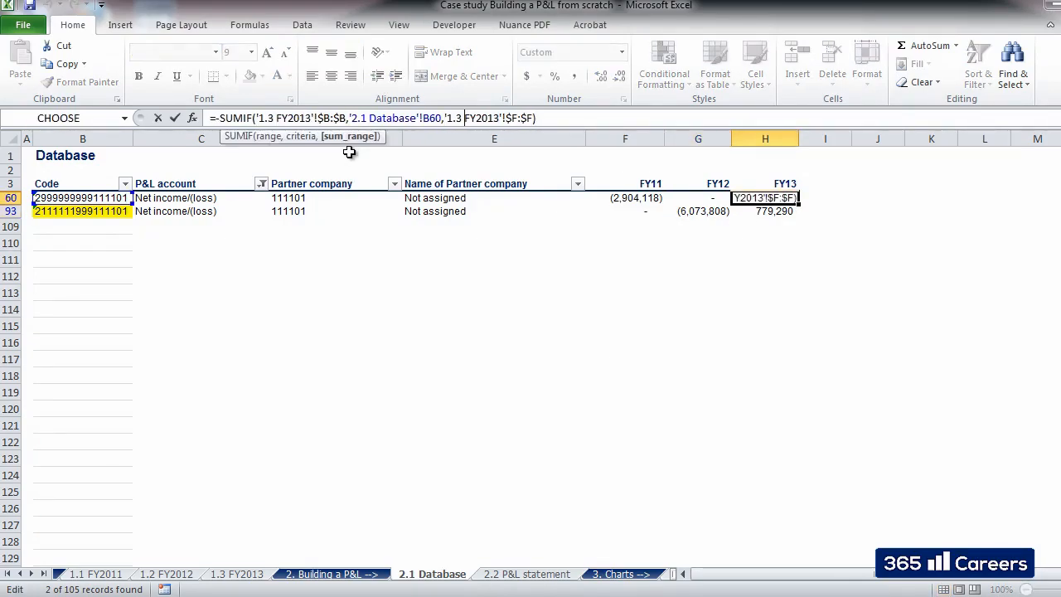
pyautogui.press('Return')
# Remove the minus before SUMIF in the FY11 formula of the highlighted net income row, cell F93
pyautogui.press('Up')
pyautogui.press('Left')
pyautogui.press('Left')
pyautogui.press('Left')
pyautogui.press('Down')
pyautogui.press('Right')
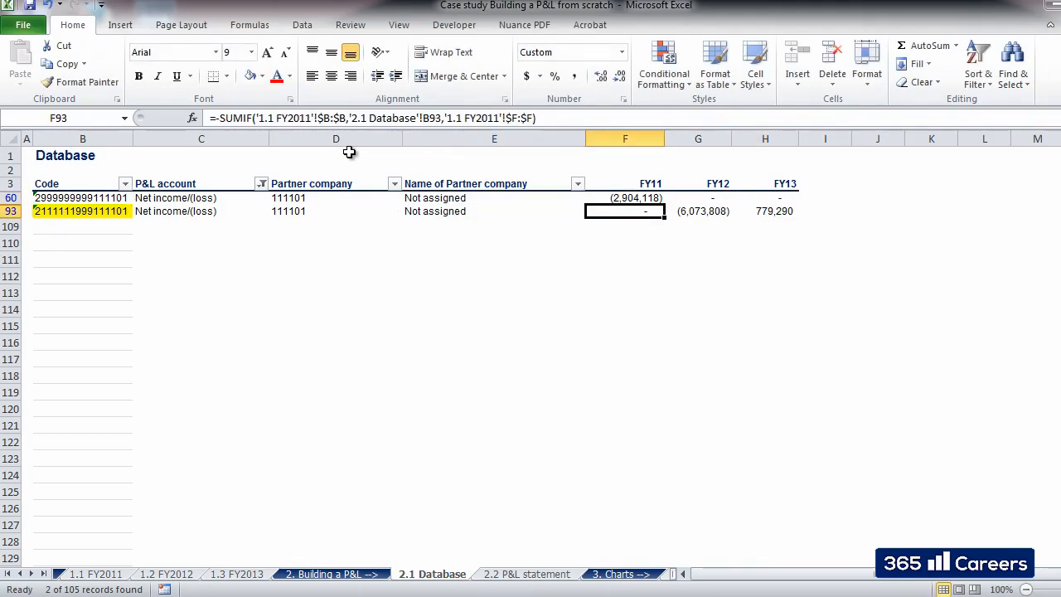
pyautogui.press('F2')
pyautogui.write('-')
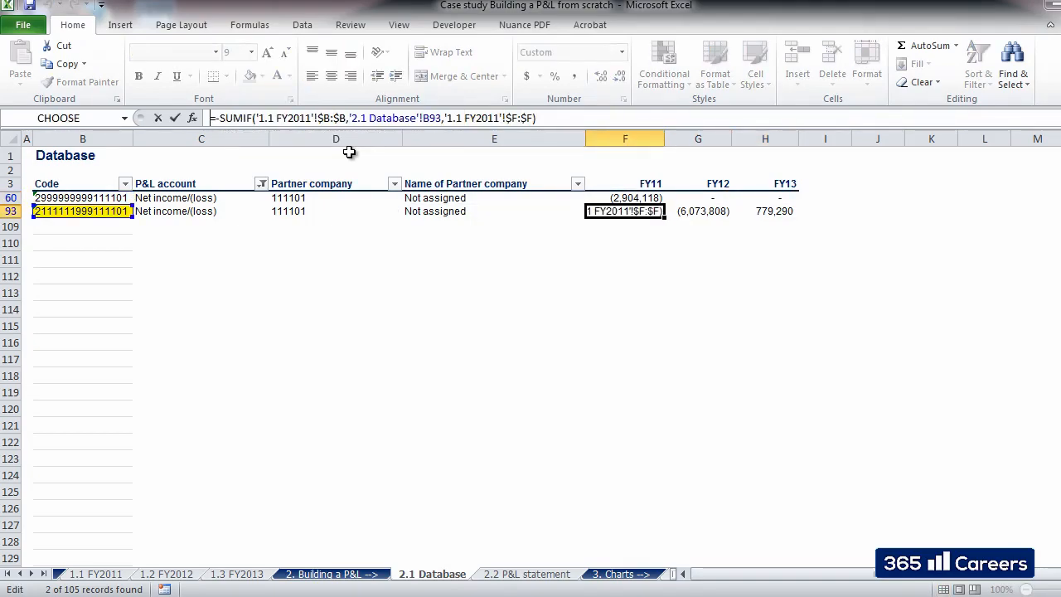
pyautogui.press('Return')
# Flip the sign of the FY12 net income formula in G93 by removing its minus before SUMIF
pyautogui.press('Up')
pyautogui.press('Right')
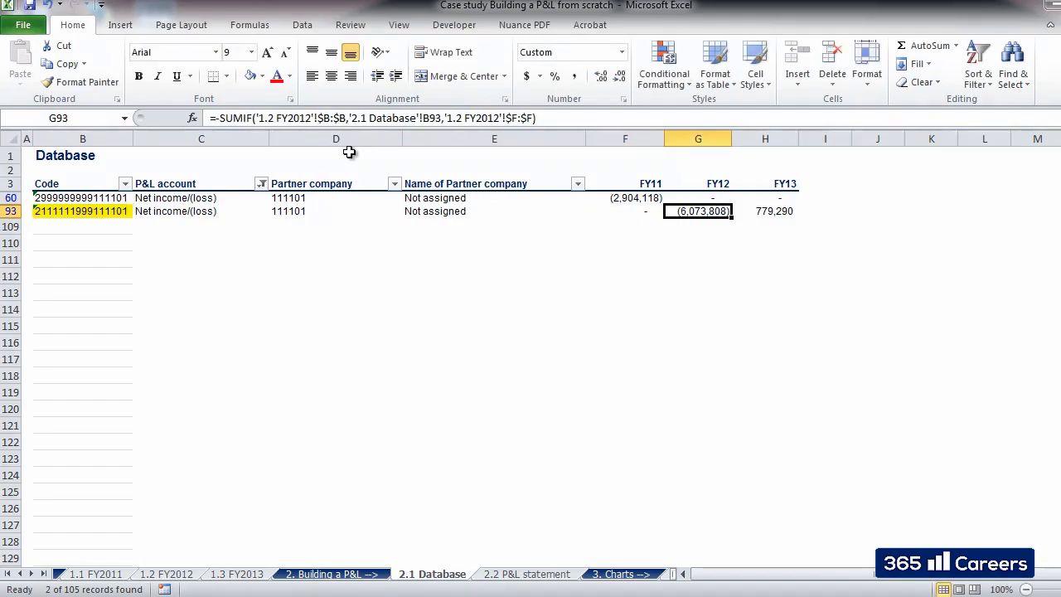
pyautogui.press('F2')
pyautogui.write('-')
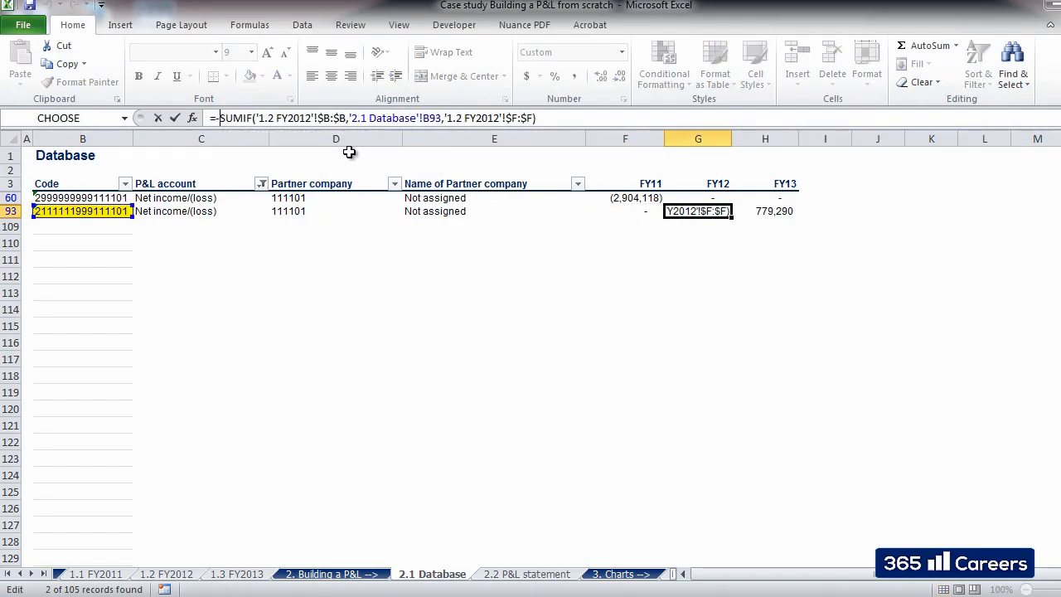
pyautogui.press('Return')
# Flip the sign of the FY13 net income formula in H93 by removing its minus before SUMIF
pyautogui.press('Up')
pyautogui.press('Right')
pyautogui.press('F2')
pyautogui.write('-')
pyautogui.hotkey('ctrl', 'Left')
pyautogui.hotkey('ctrl', 'Left')
pyautogui.hotkey('ctrl', 'Left')
pyautogui.hotkey('ctrl', 'Left')
pyautogui.hotkey('ctrl', 'Left')
pyautogui.hotkey('ctrl', 'Left')
pyautogui.hotkey('ctrl', 'Left')
pyautogui.hotkey('ctrl', 'Left')
pyautogui.hotkey('ctrl', 'Left')
pyautogui.hotkey('ctrl', 'Left')
pyautogui.hotkey('ctrl', 'Left')
pyautogui.hotkey('ctrl', 'Left')
pyautogui.hotkey('ctrl', 'Left')
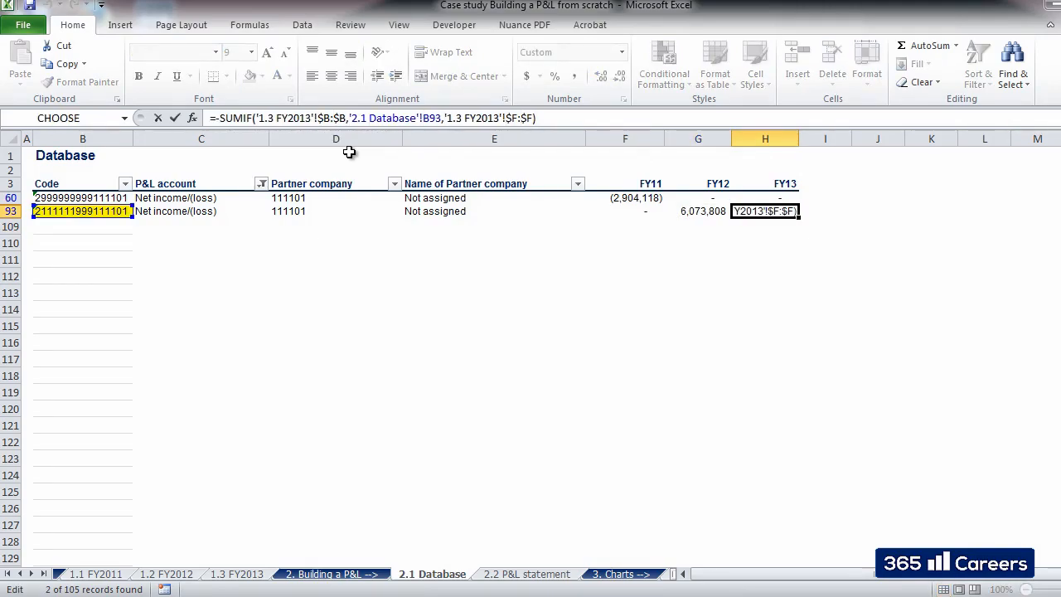
pyautogui.press('Return')
# Reset the P&L account filter to select all accounts so every Database row is shown
pyautogui.press('Up')
pyautogui.press('Left')
pyautogui.press('Left')
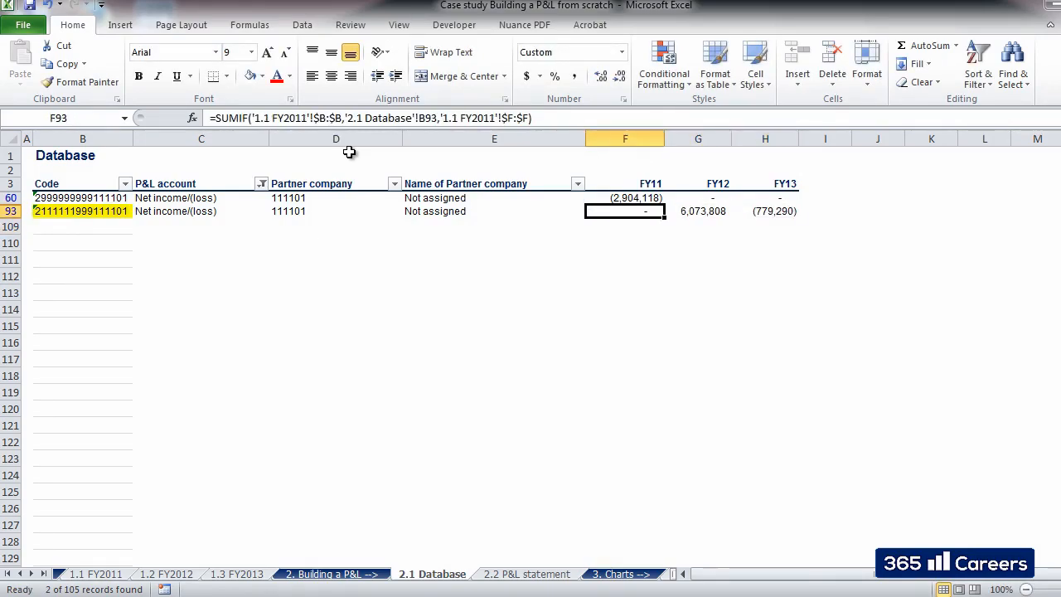
pyautogui.click(262, 189)
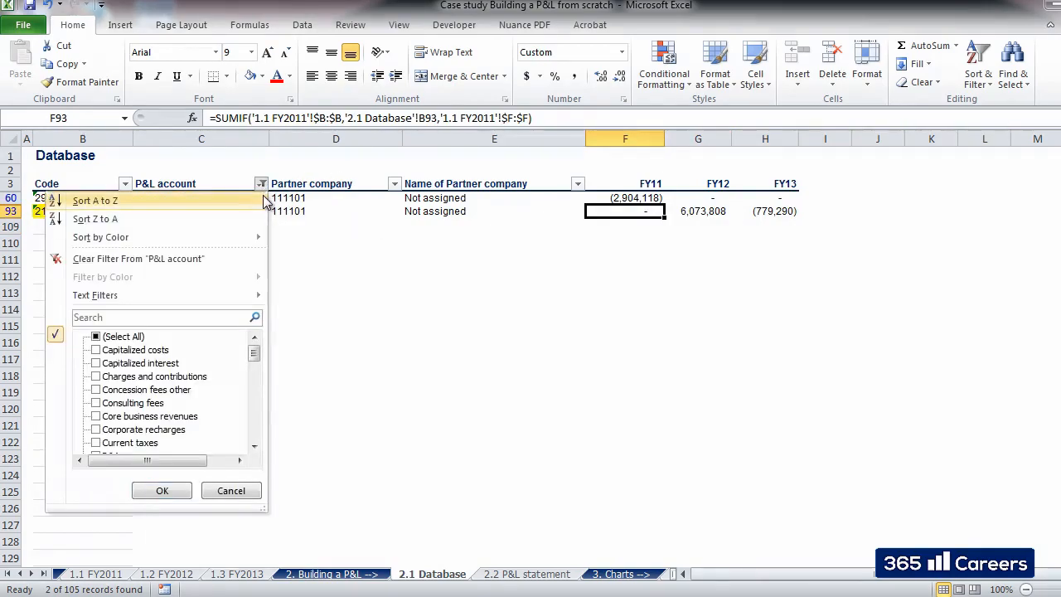
pyautogui.click(137, 336)
pyautogui.click(161, 490)
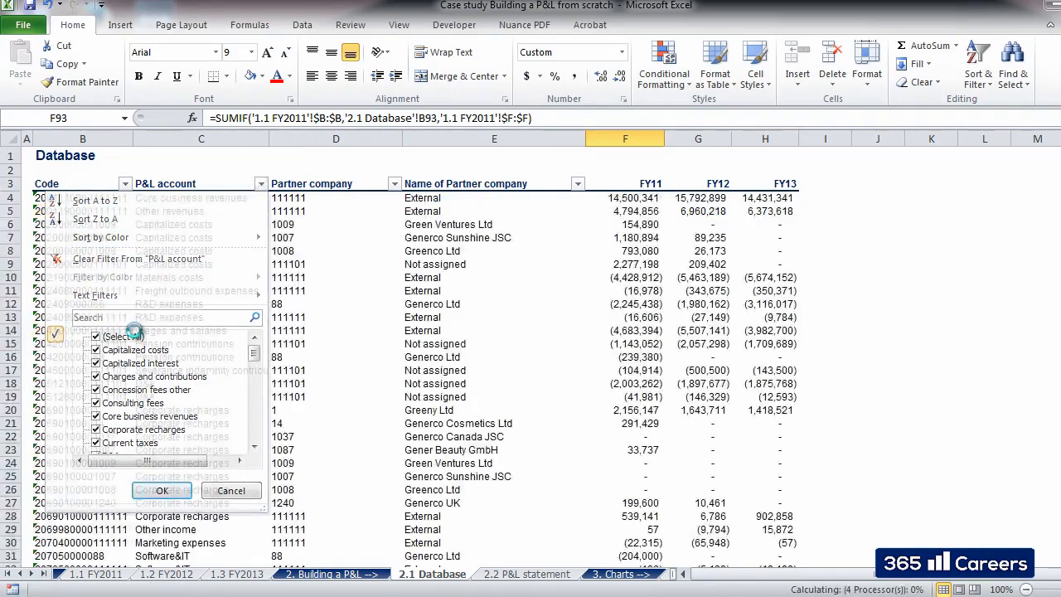
# Check the sum of each year column by selecting the FY11, FY12 and FY13 amounts in rows 4 to 107 one column at a time
pyautogui.click(624, 198)
pyautogui.hotkey('ctrl', 'shift', 'Down')
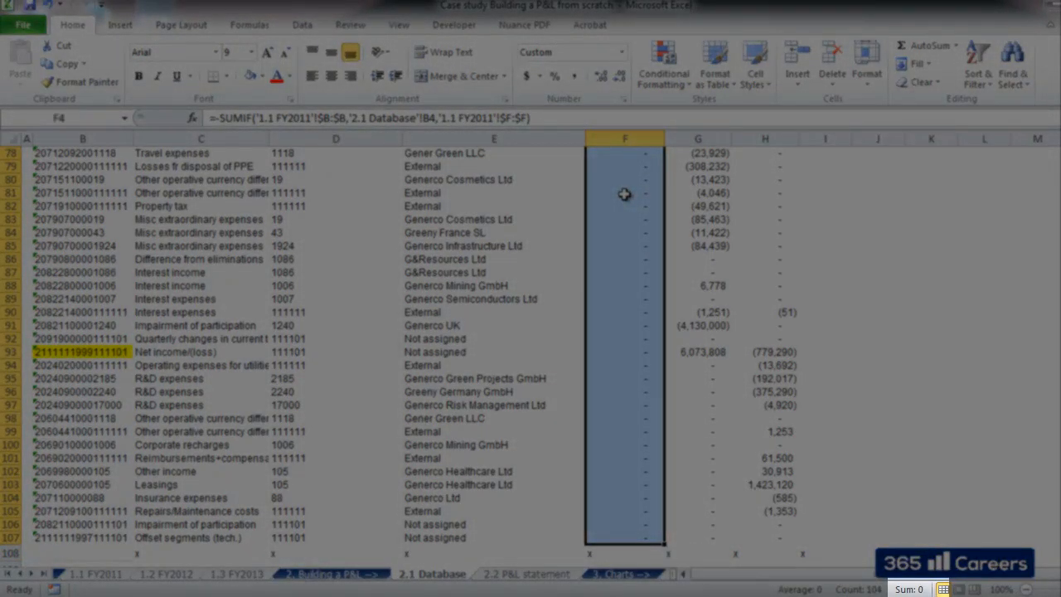
pyautogui.click(703, 454)
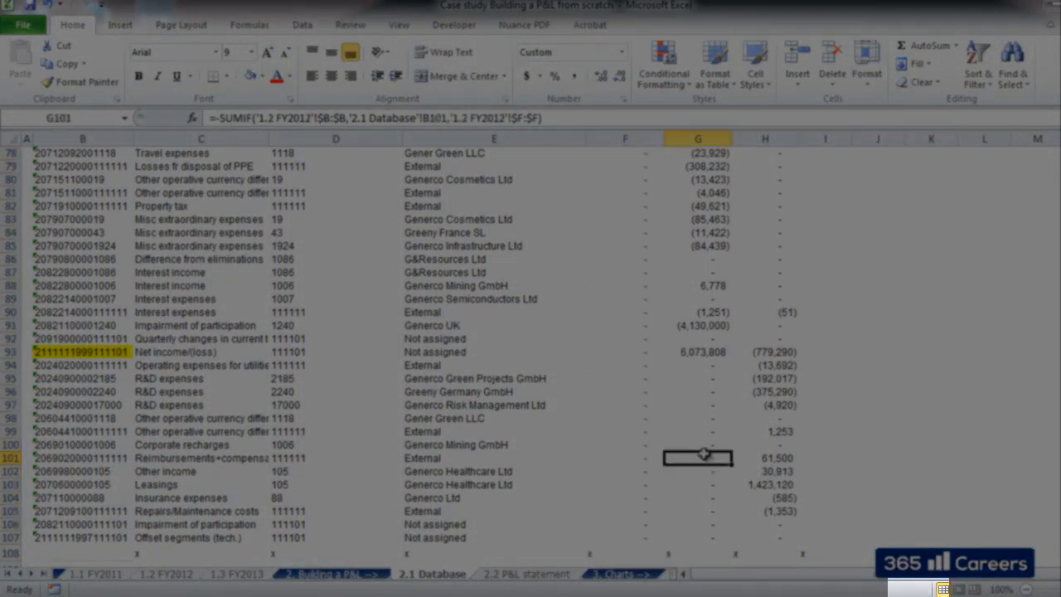
pyautogui.hotkey('ctrl', 'Up')
pyautogui.press('Down')
pyautogui.hotkey('ctrl', 'shift', 'Down')
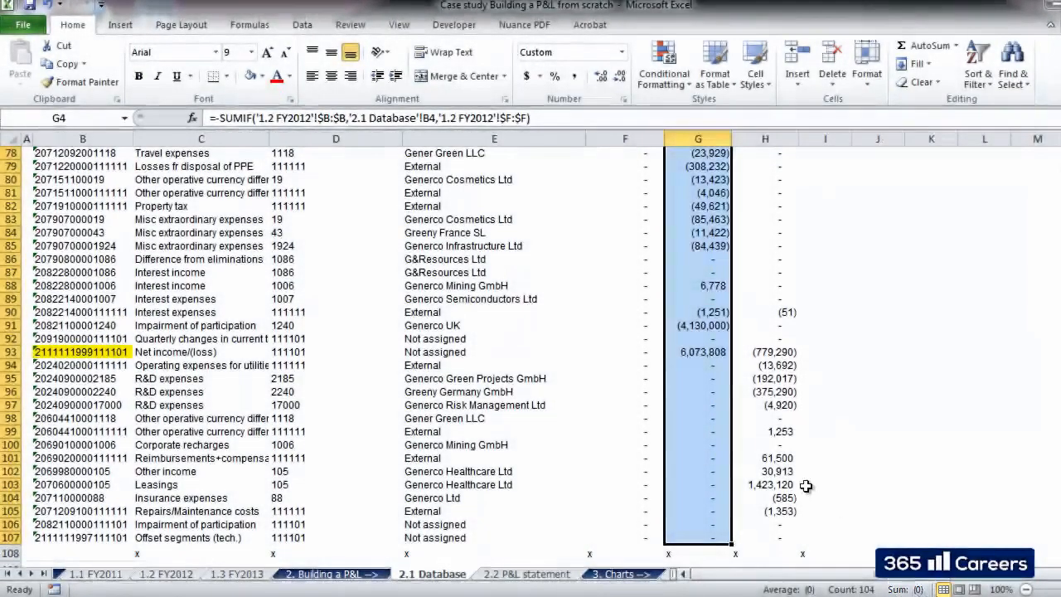
pyautogui.click(764, 537)
pyautogui.hotkey('ctrl', 'shift', 'Up')
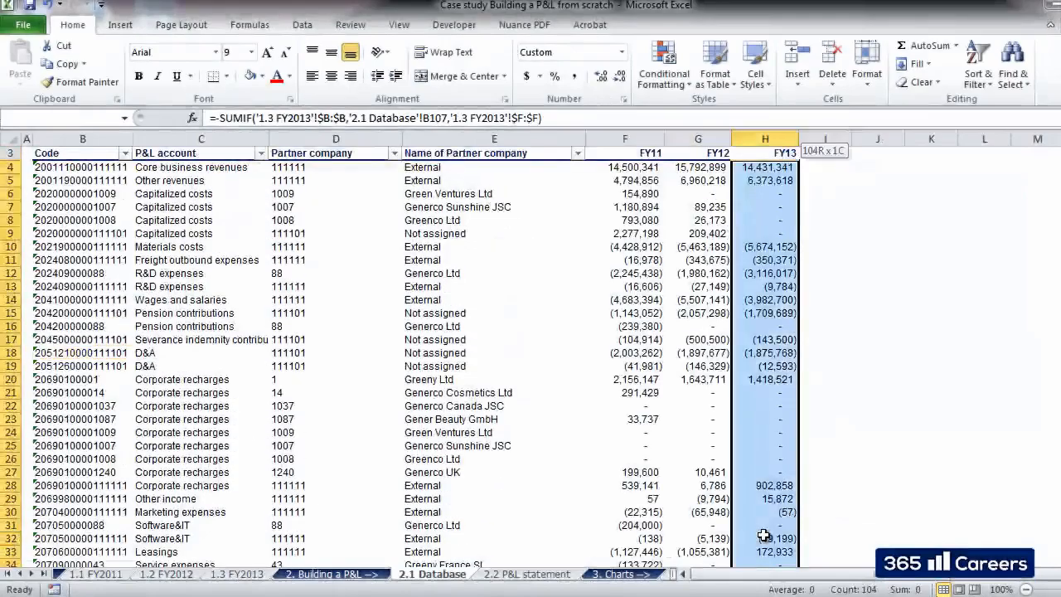